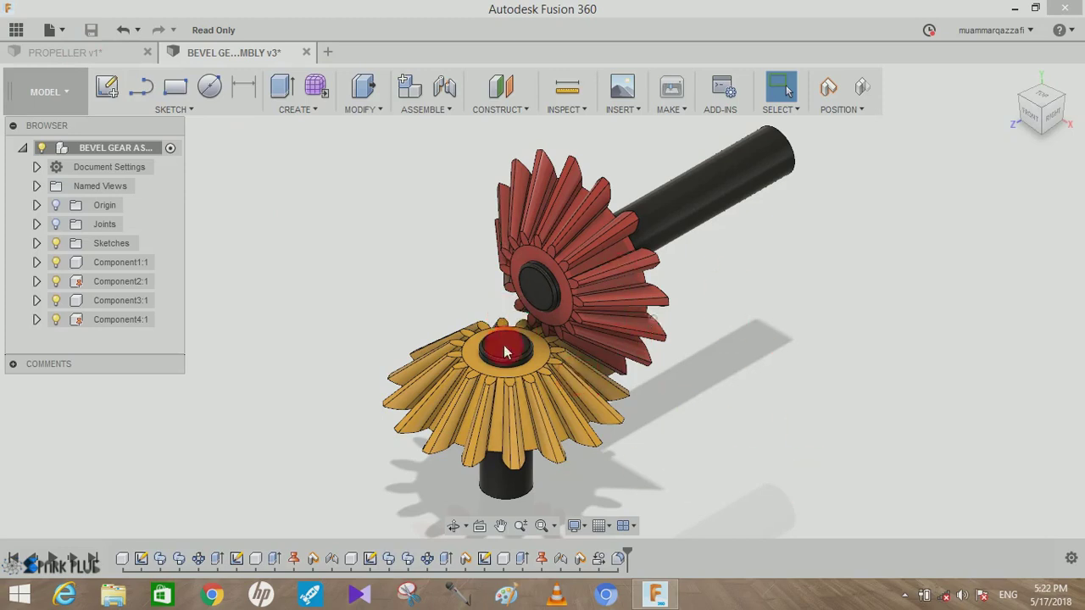
# Bring the PROPELLER v1 three-bladed propeller design into view in place of the bevel gears.
pyautogui.click(48, 57)
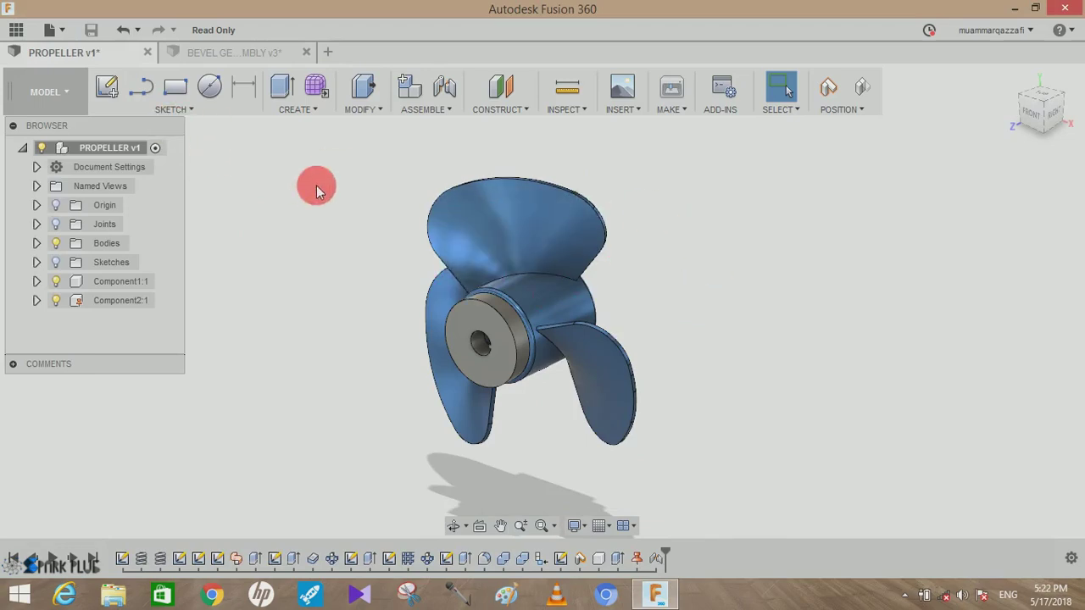
# Browse the Display Settings environment choices without changing anything.
pyautogui.click(41, 93)
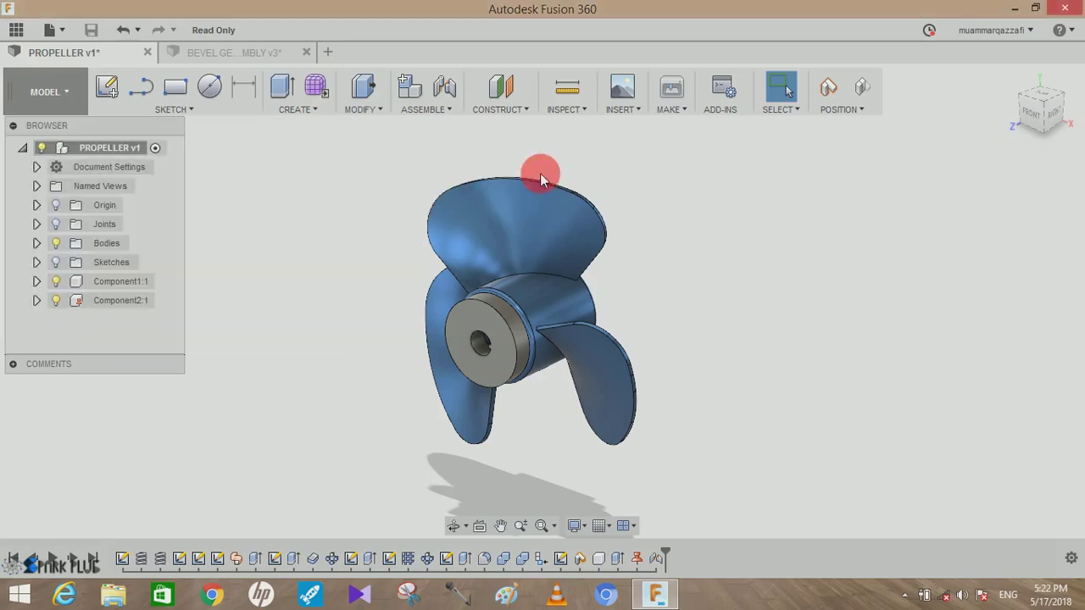
pyautogui.click(581, 525)
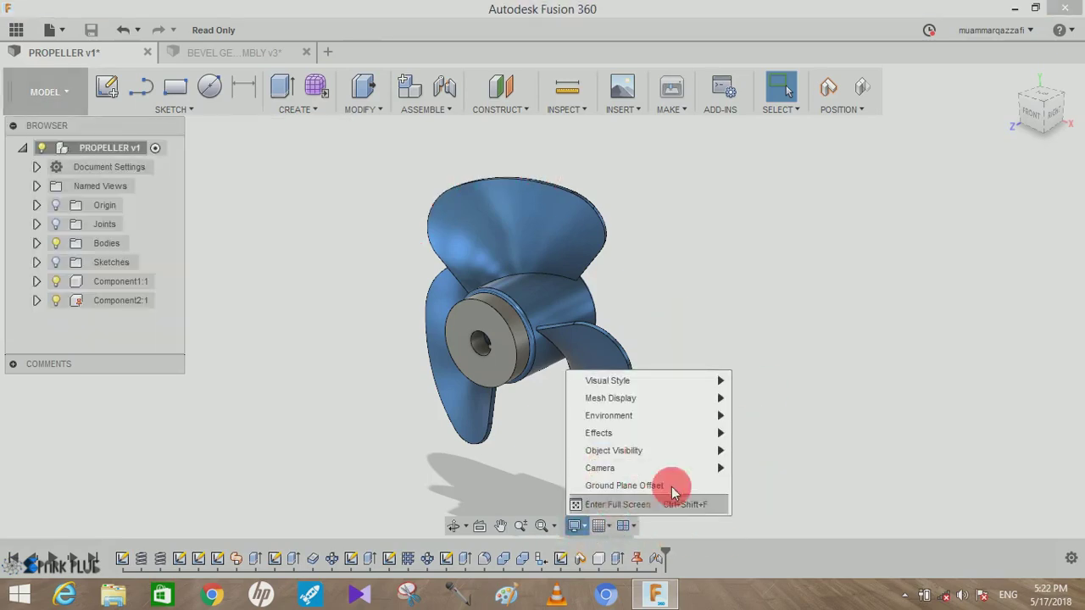
pyautogui.moveTo(657, 437)
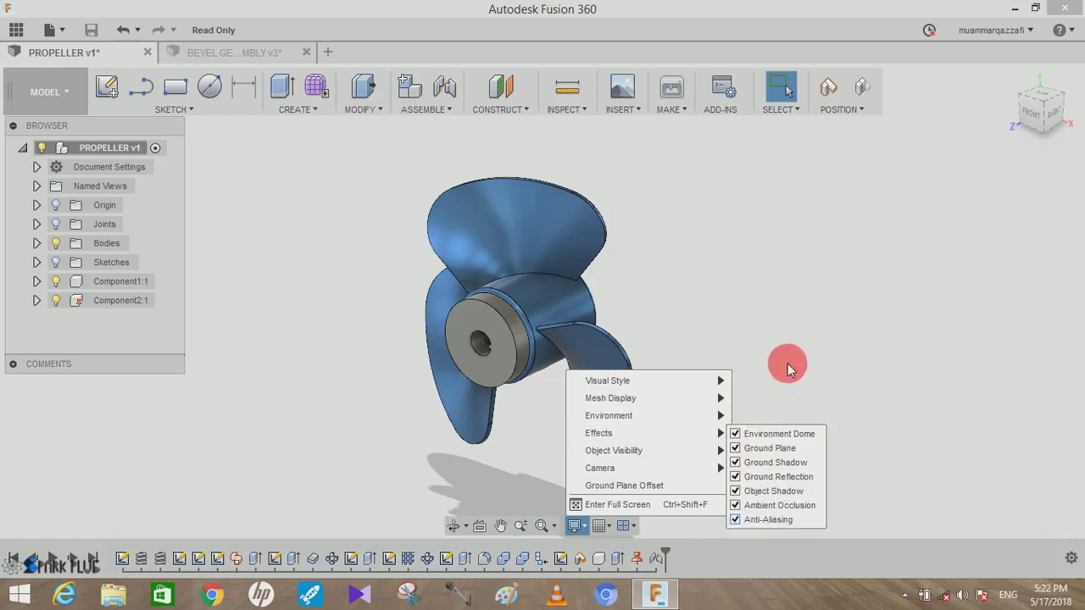
pyautogui.moveTo(683, 421)
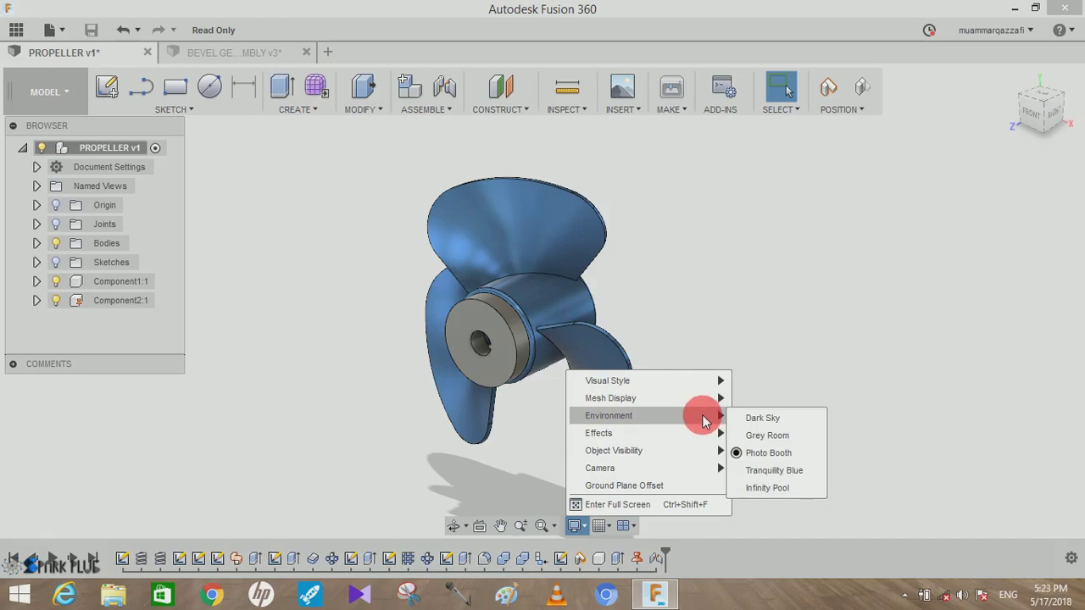
pyautogui.click(63, 97)
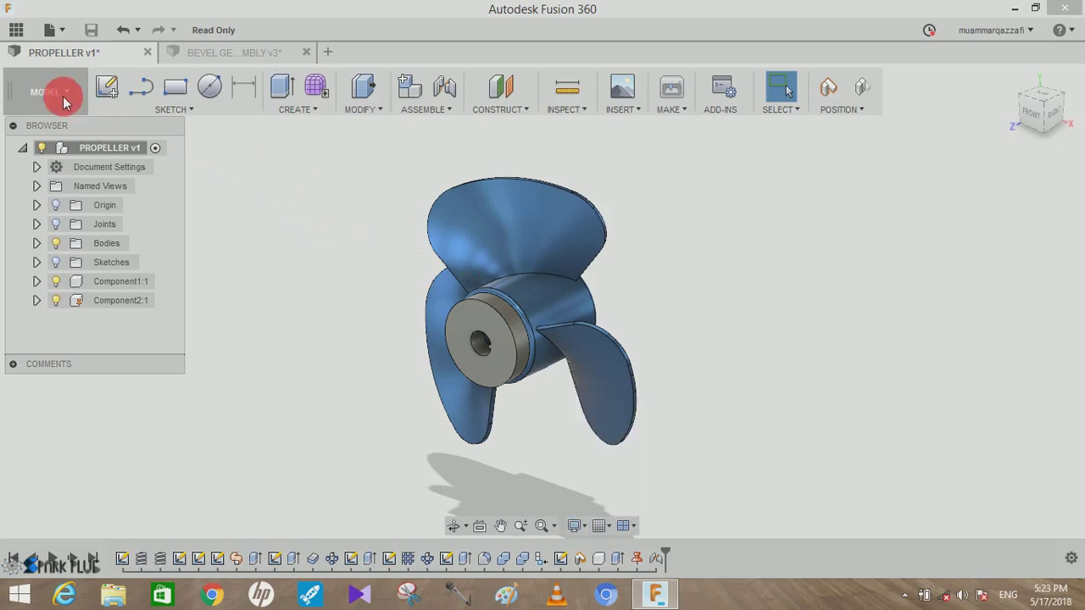
# Set the scene environment to Grey Room and recentre the propeller in view.
pyautogui.click(44, 93)
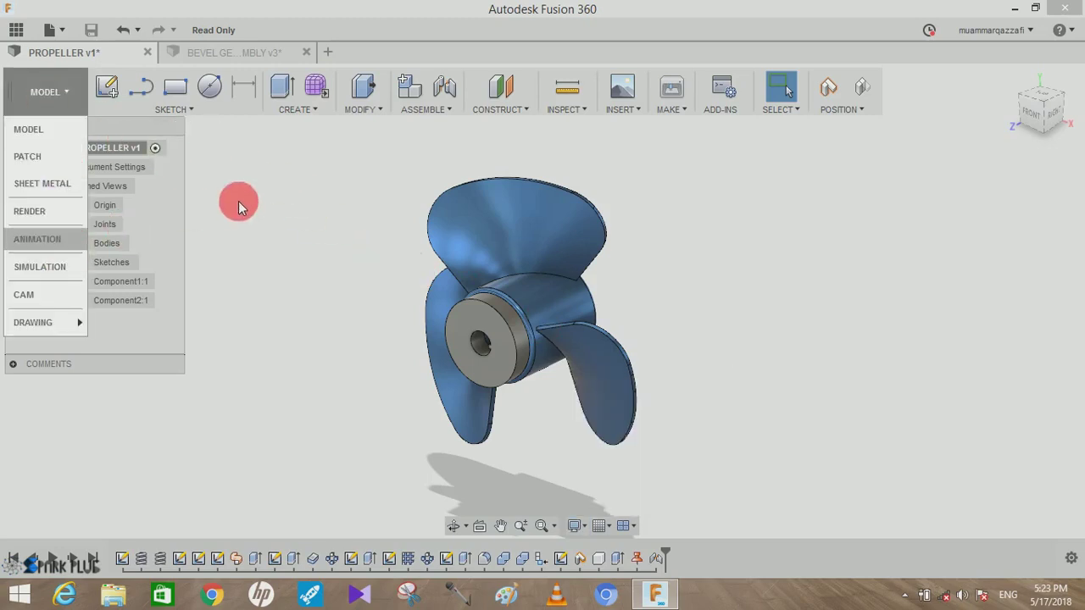
pyautogui.click(575, 525)
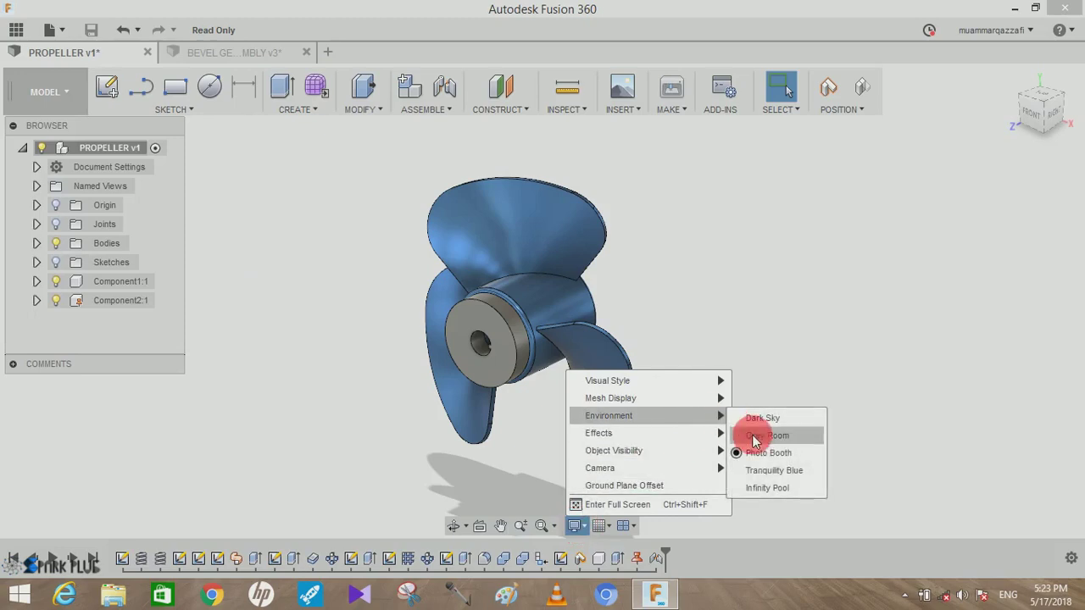
pyautogui.click(751, 435)
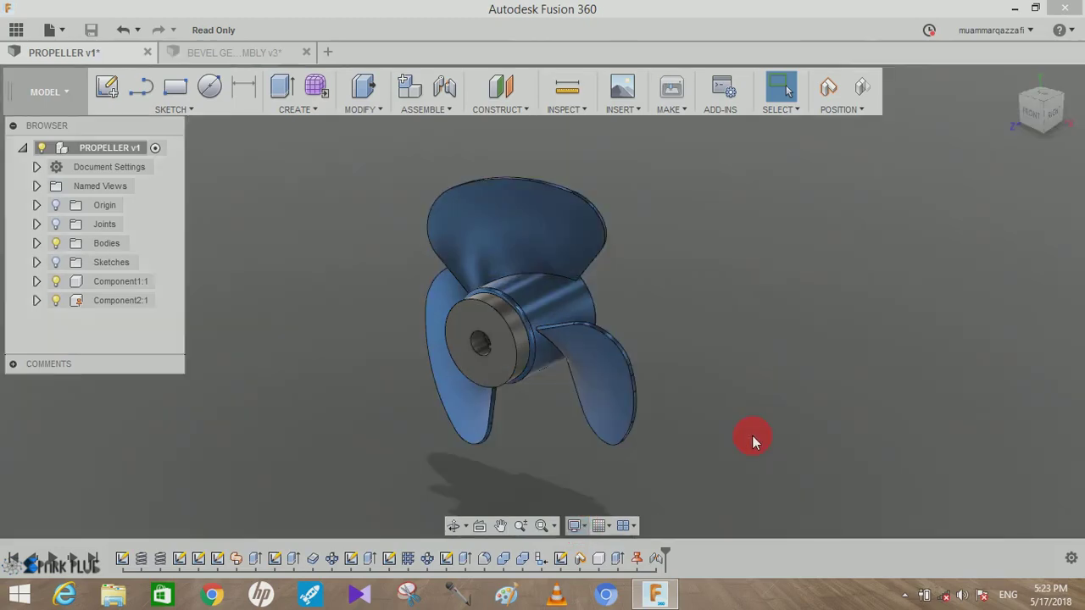
pyautogui.moveTo(676, 387); pyautogui.dragTo(734, 337, button='middle')
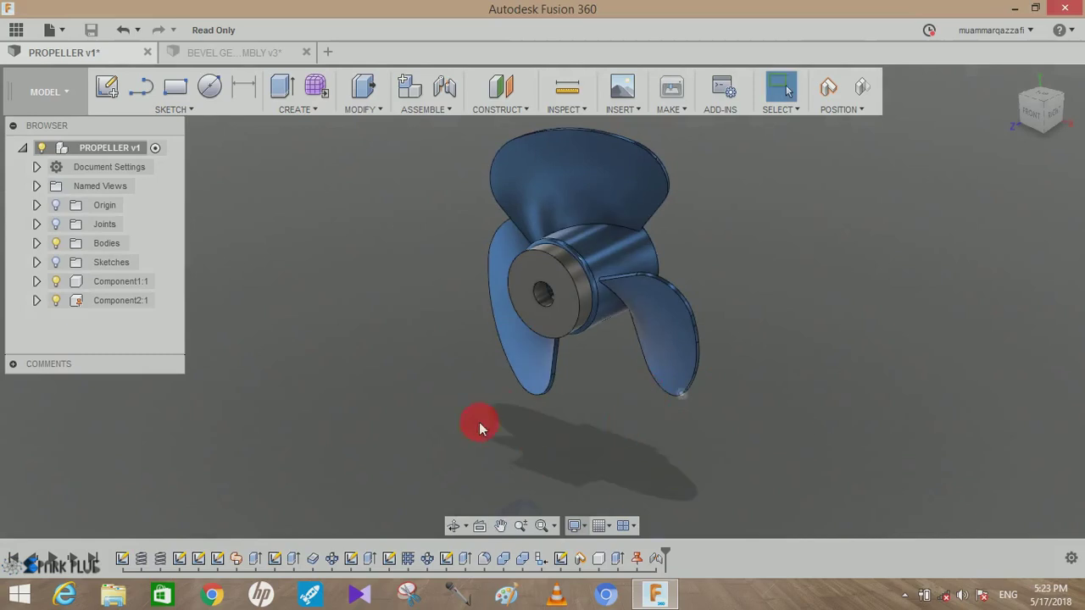
pyautogui.moveTo(699, 290); pyautogui.dragTo(685, 312, button='middle')
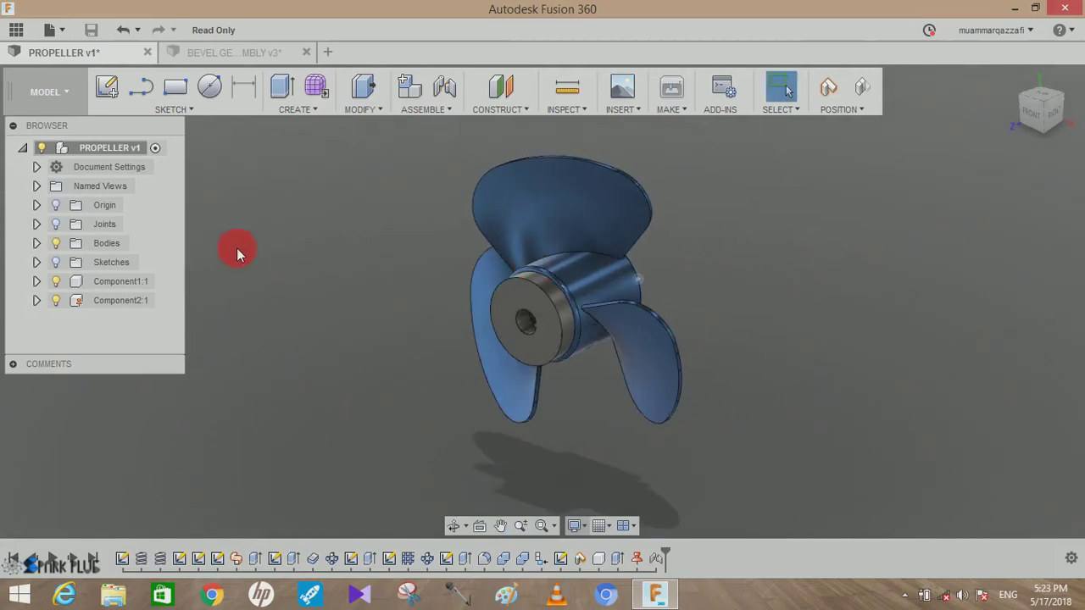
# Enter the ANIMATION workspace and return the timeline playhead to 0.0.
pyautogui.click(65, 93)
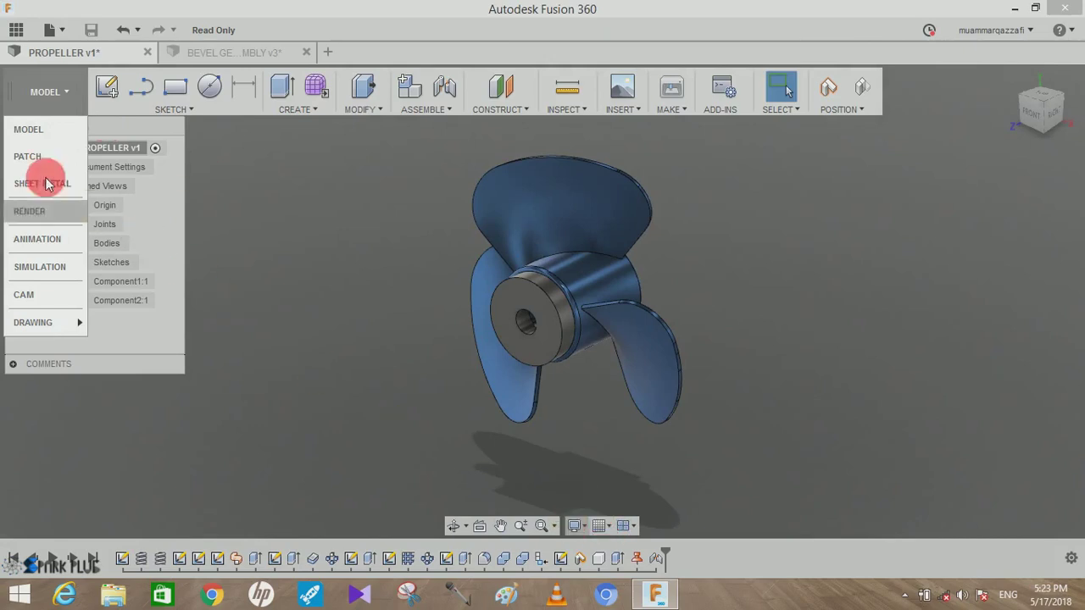
pyautogui.click(53, 242)
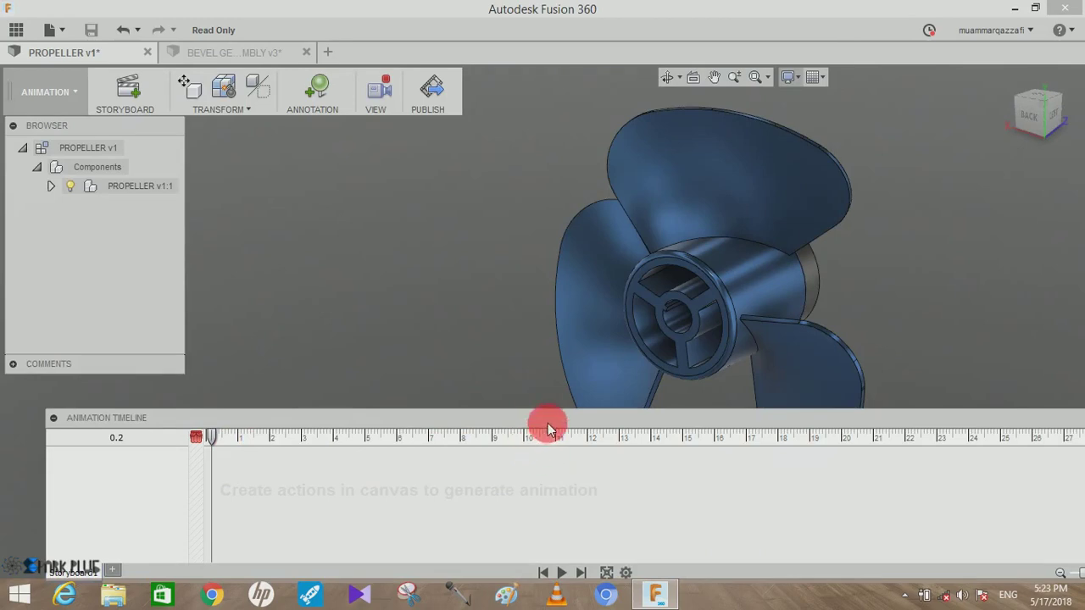
pyautogui.moveTo(550, 417); pyautogui.dragTo(540, 416)
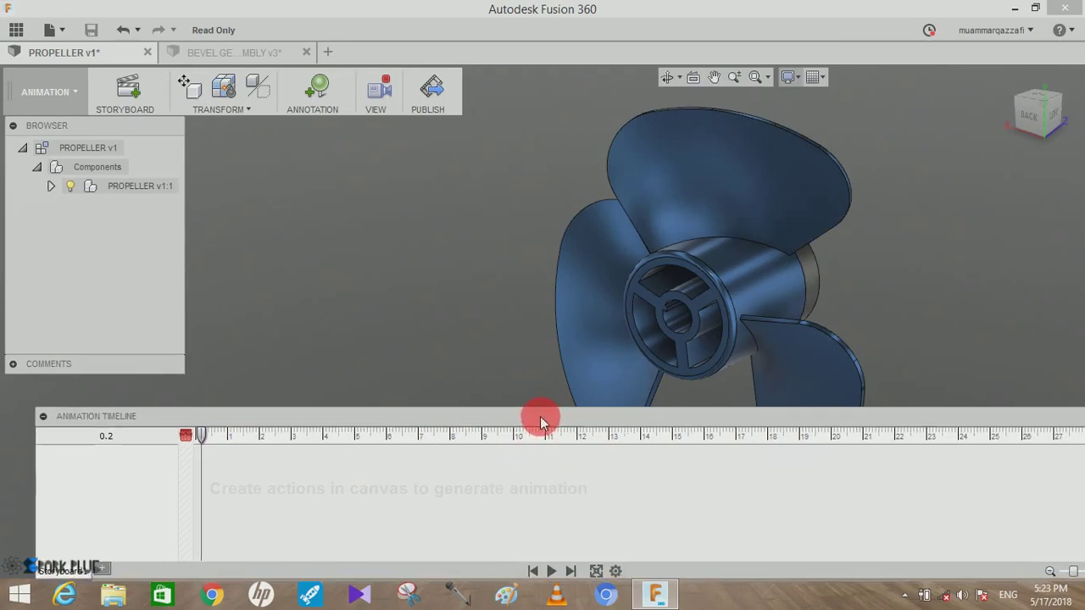
pyautogui.moveTo(201, 441)
pyautogui.mouseDown()
pyautogui.moveTo(213, 442)
pyautogui.moveTo(191, 436)
pyautogui.mouseUp()
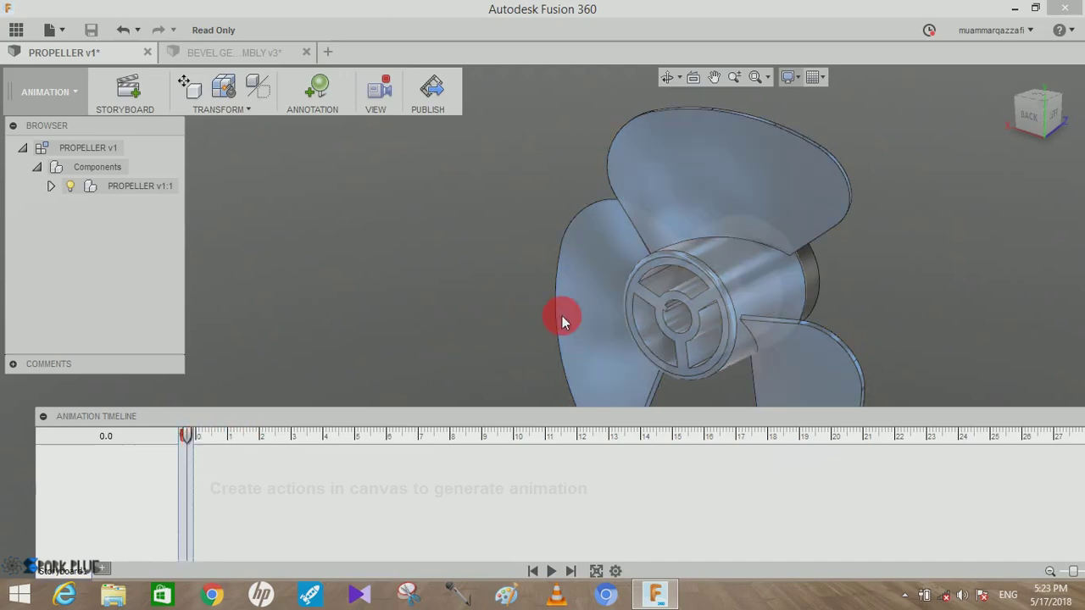
pyautogui.click(451, 436)
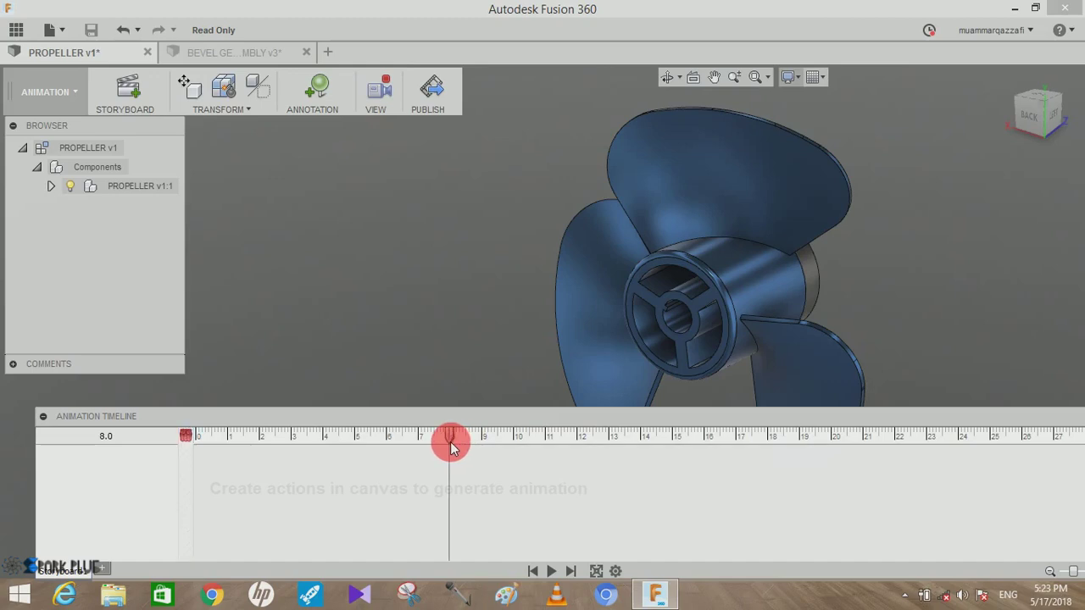
pyautogui.keyDown('shift'); pyautogui.moveTo(886, 256); pyautogui.dragTo(886, 256, button='middle'); pyautogui.keyUp('shift')
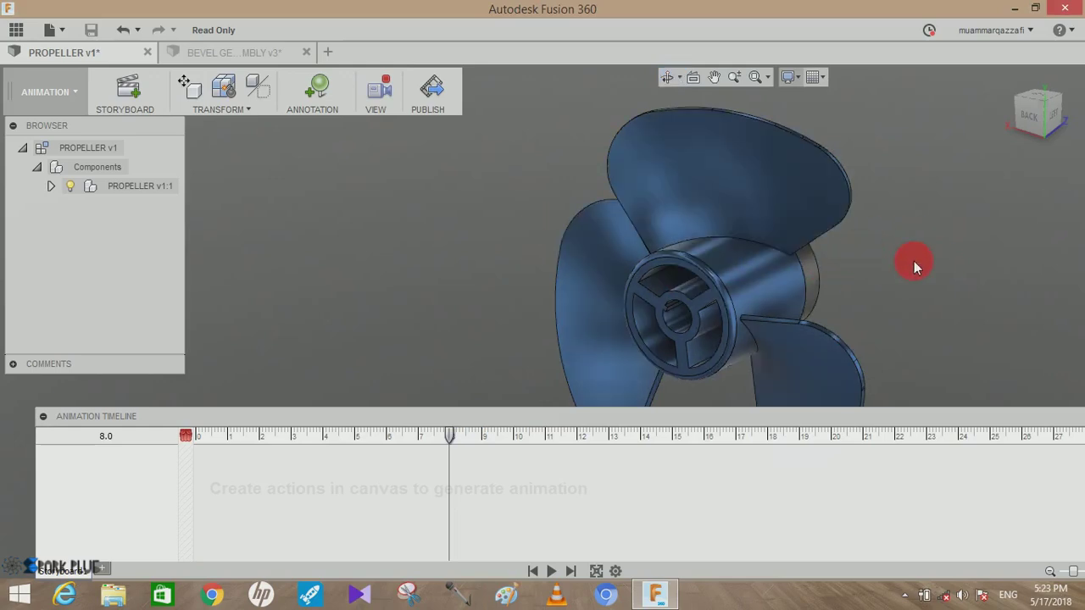
pyautogui.keyDown('shift'); pyautogui.moveTo(913, 261); pyautogui.dragTo(877, 261, button='middle'); pyautogui.keyUp('shift')
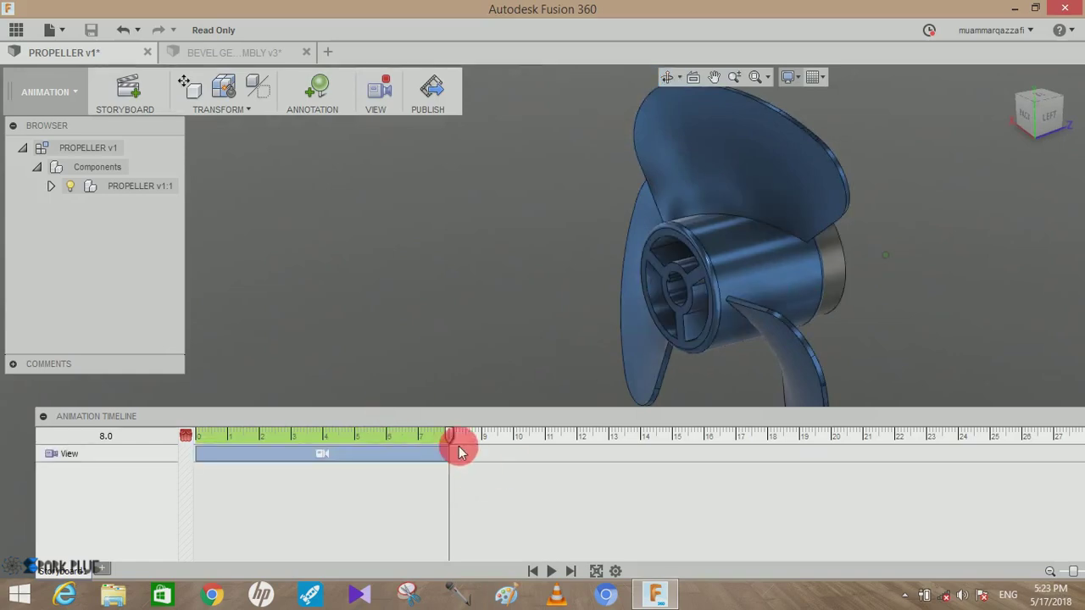
pyautogui.click(552, 574)
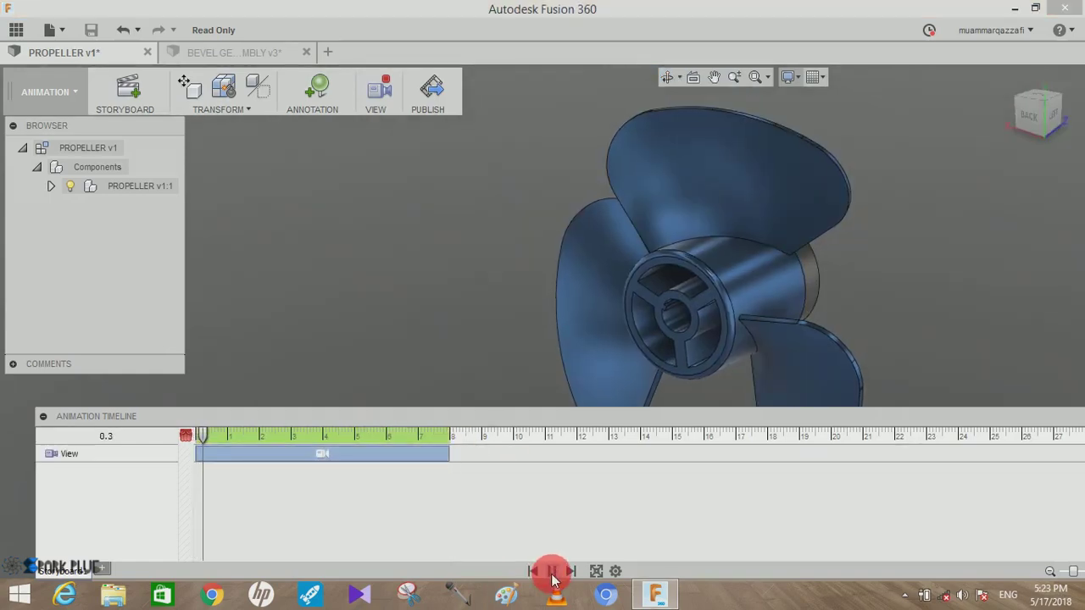
pyautogui.moveTo(709, 419); pyautogui.dragTo(719, 368)
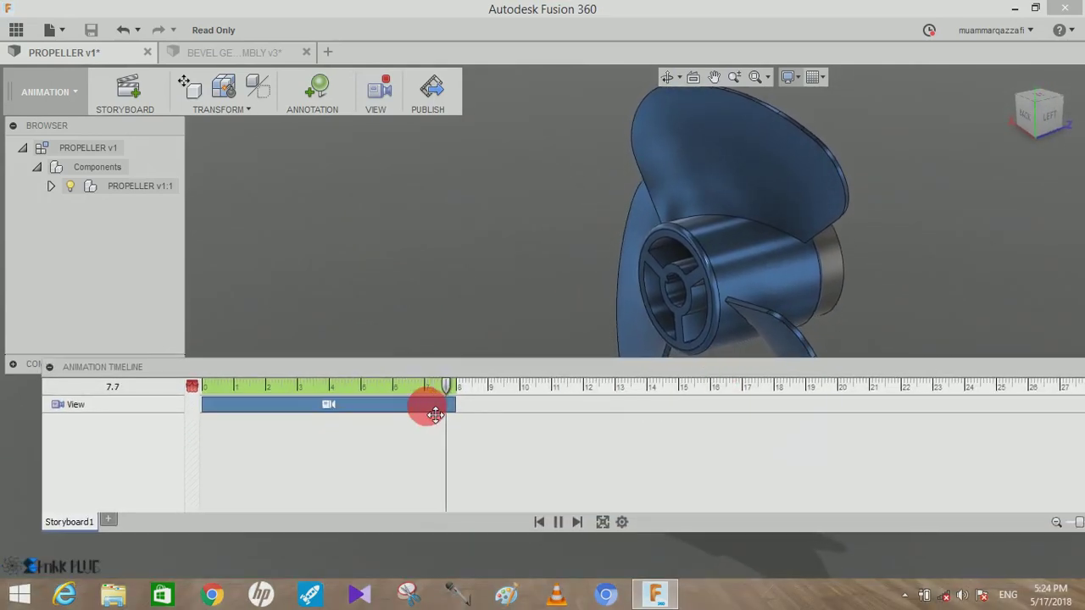
pyautogui.press('Delete')
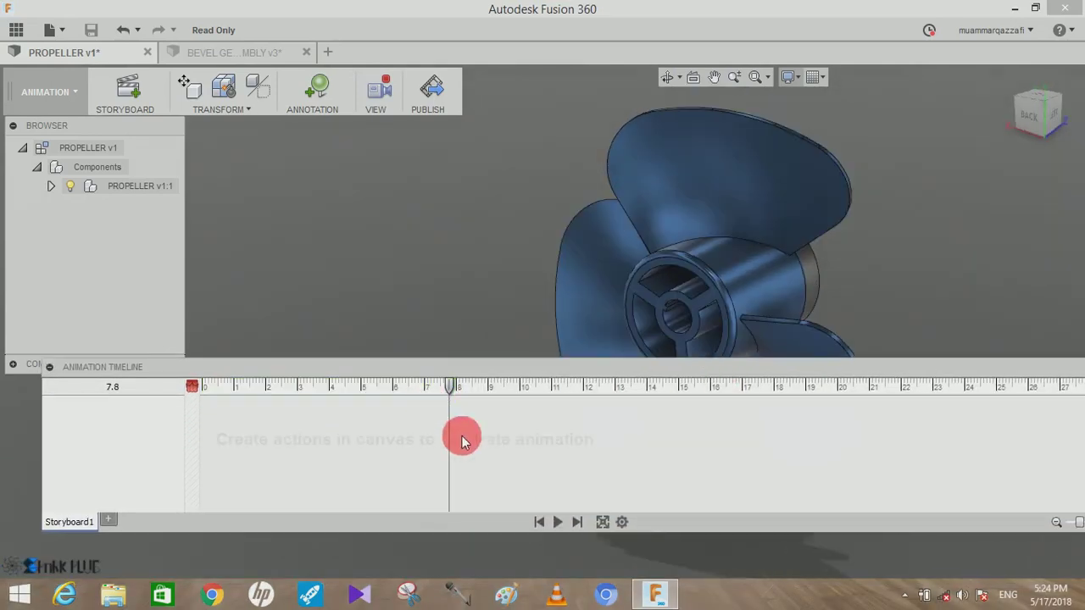
pyautogui.click(538, 523)
pyautogui.moveTo(272, 367); pyautogui.dragTo(245, 432)
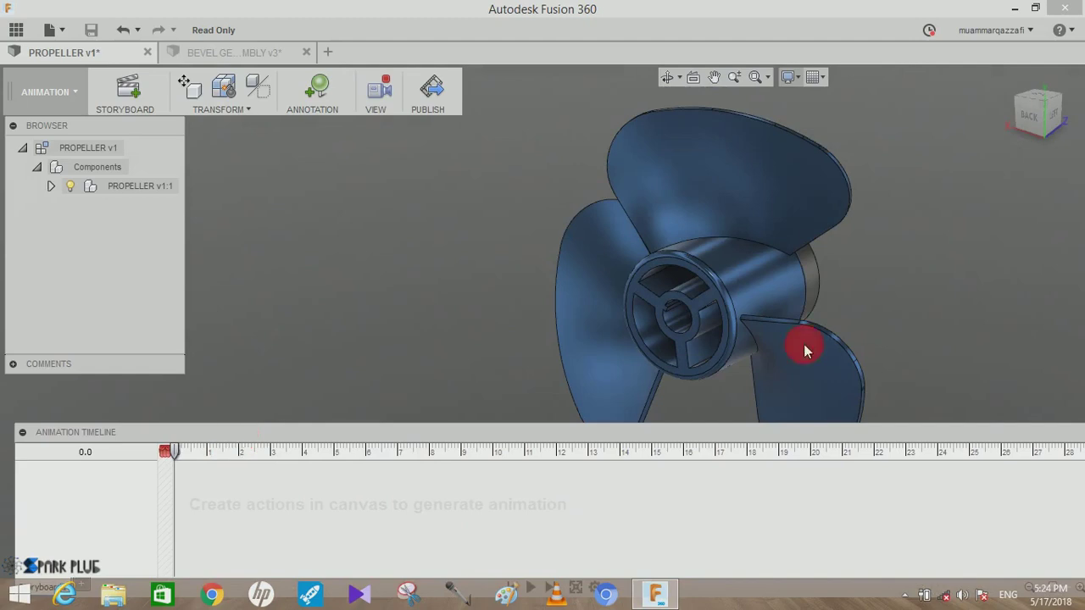
# Clear the propeller selection and move the playhead to 10.0 seconds.
pyautogui.click(637, 373)
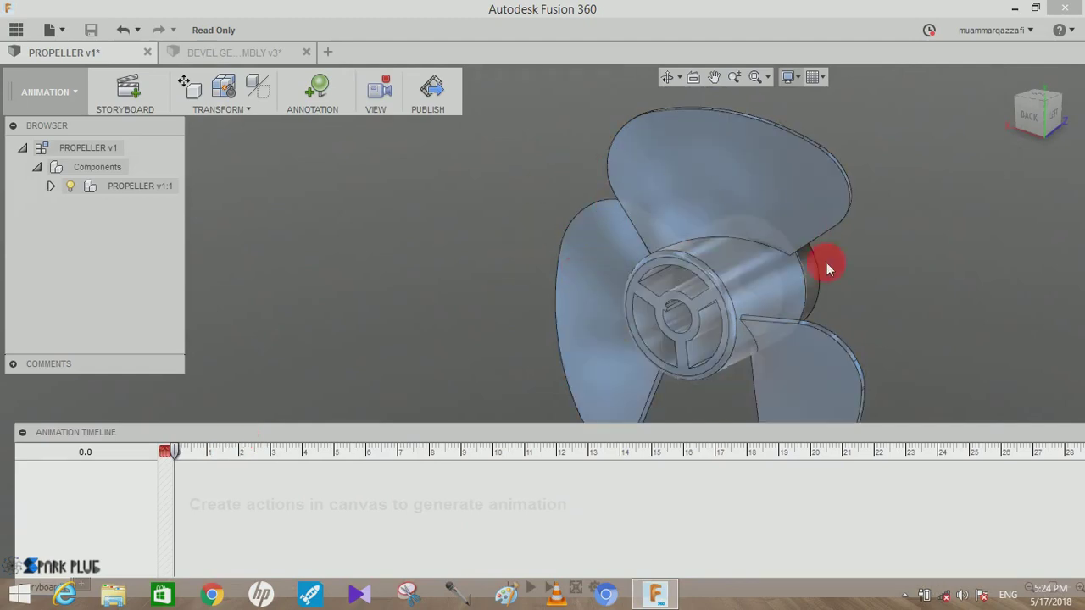
pyautogui.click(518, 311)
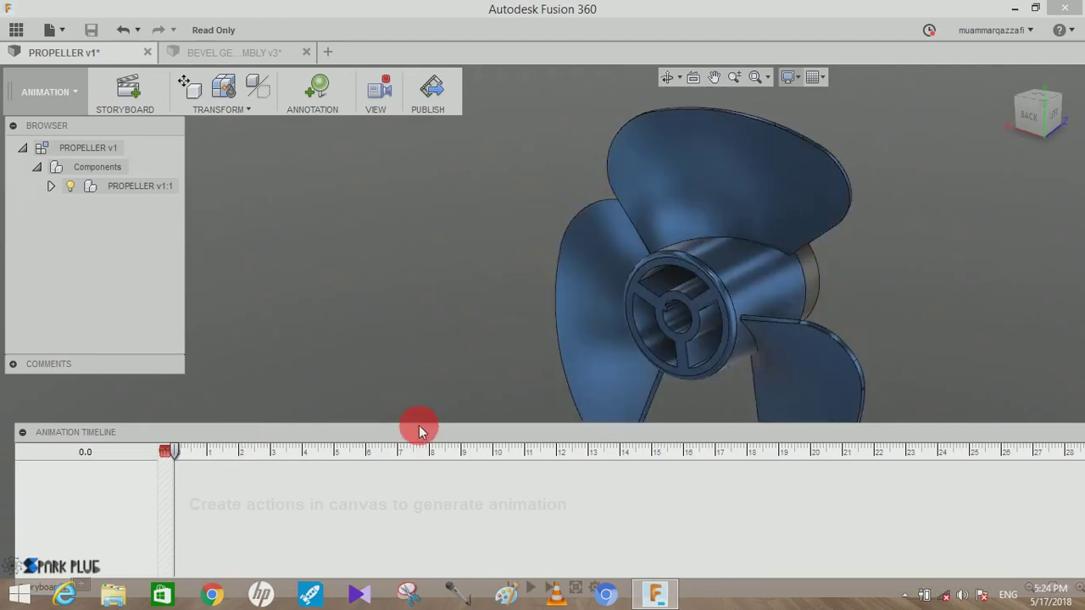
pyautogui.moveTo(418, 425); pyautogui.dragTo(418, 425)
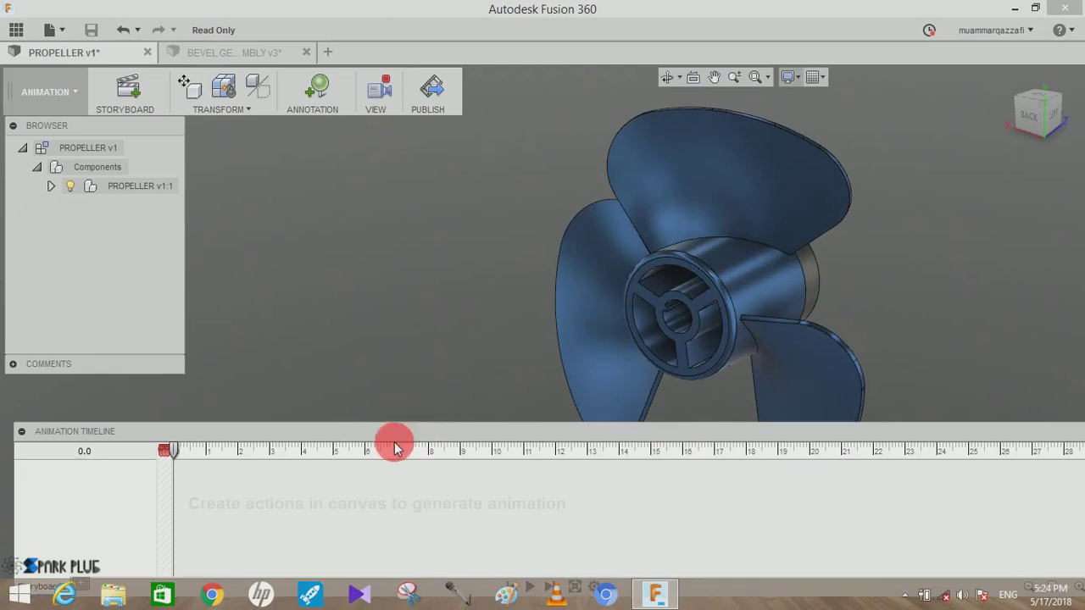
pyautogui.click(491, 456)
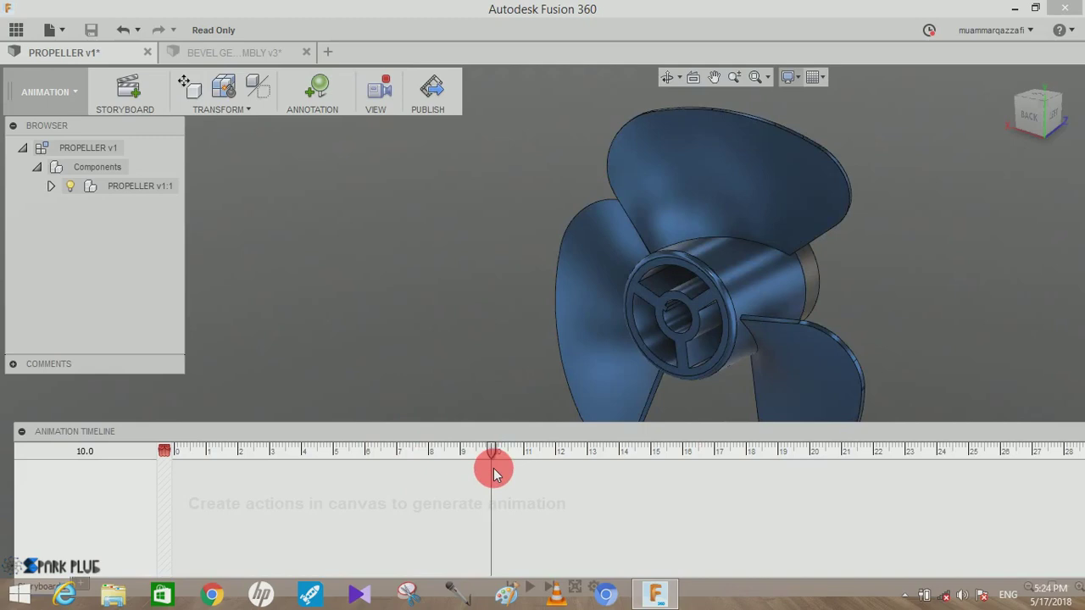
# Select the whole PROPELLER v1:1 assembly in the Browser and bring up its actions.
pyautogui.click(50, 187)
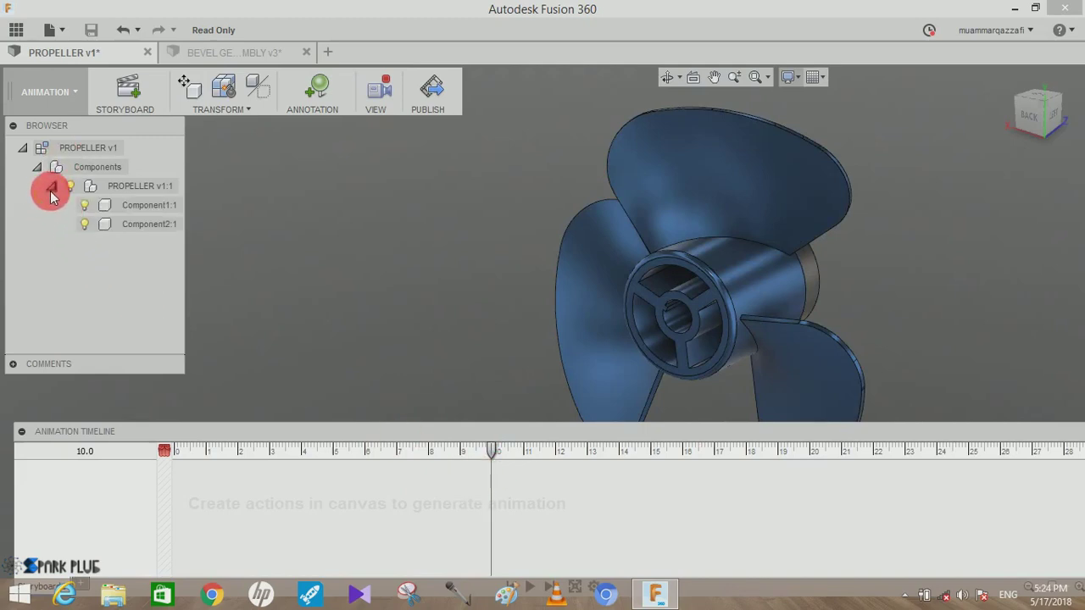
pyautogui.click(51, 186)
pyautogui.click(124, 186)
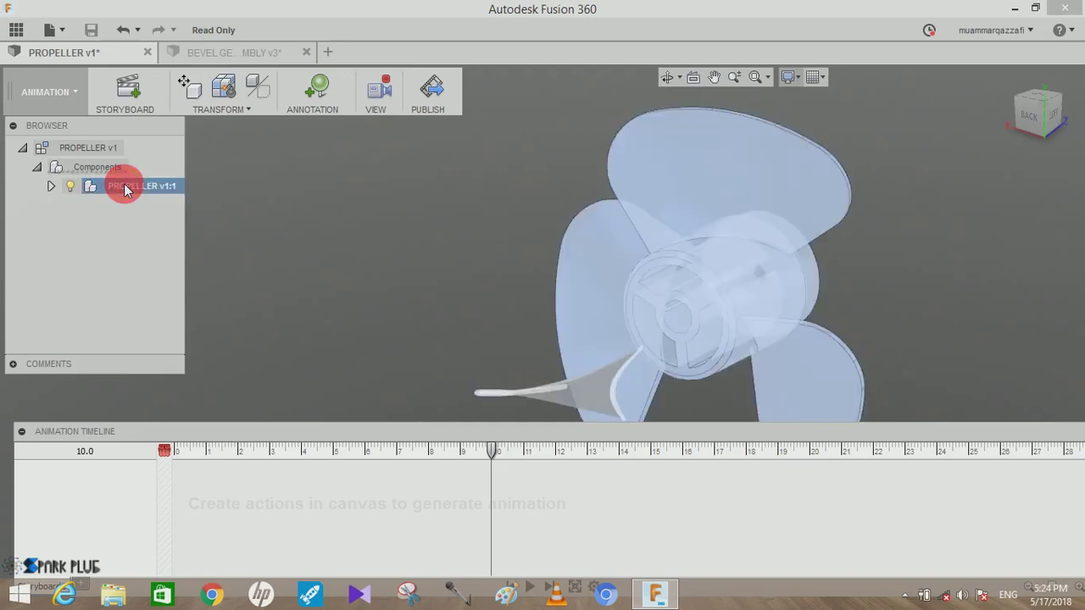
pyautogui.rightClick(124, 188)
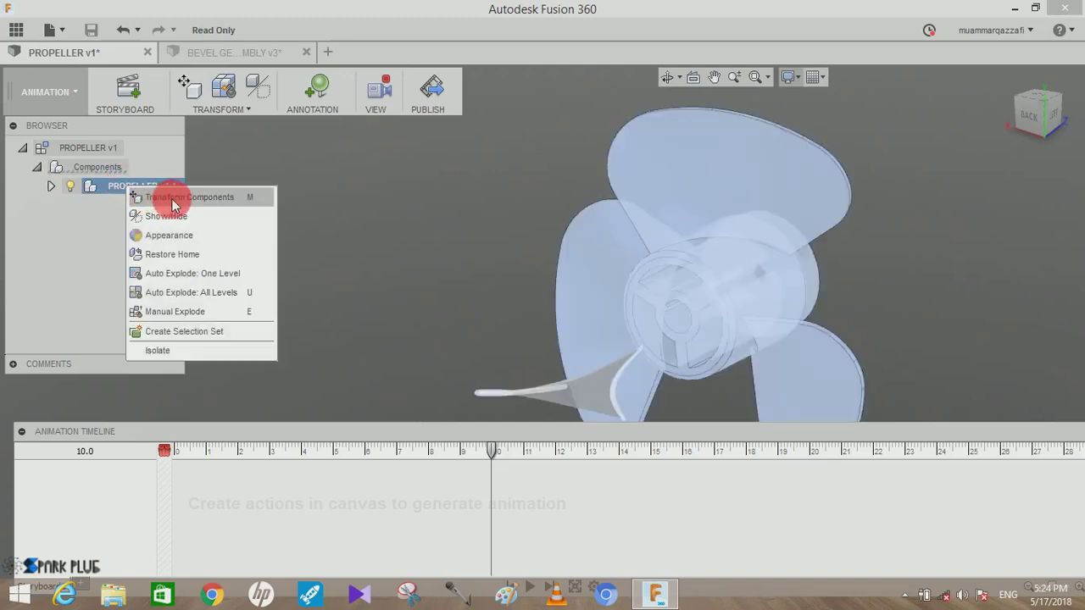
pyautogui.click(195, 91)
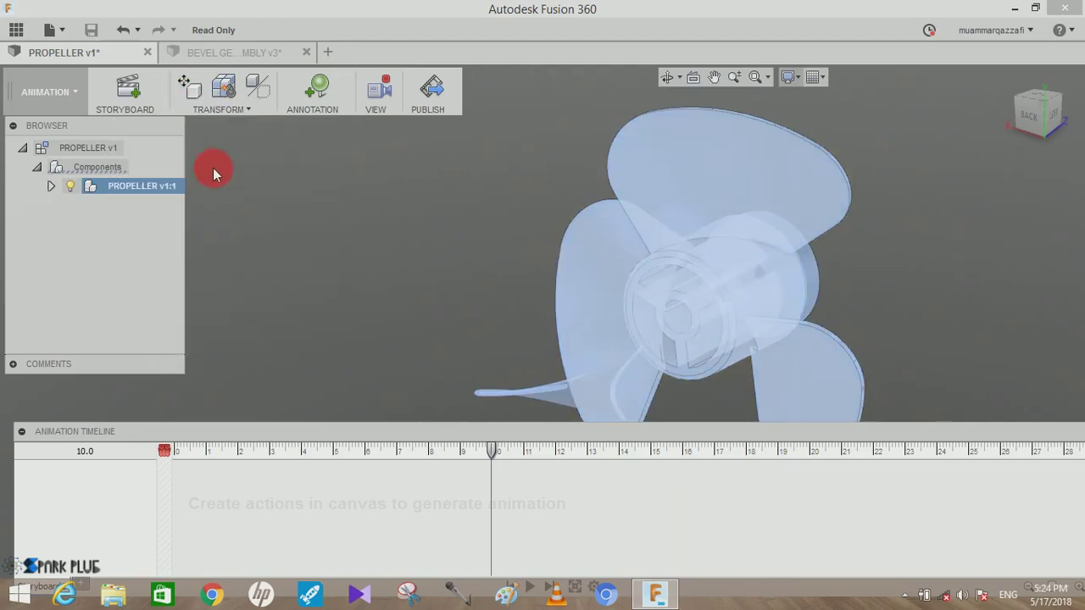
pyautogui.rightClick(125, 187)
# Start Transform Components on the propeller and set the pivot at the hub centre.
pyautogui.click(144, 204)
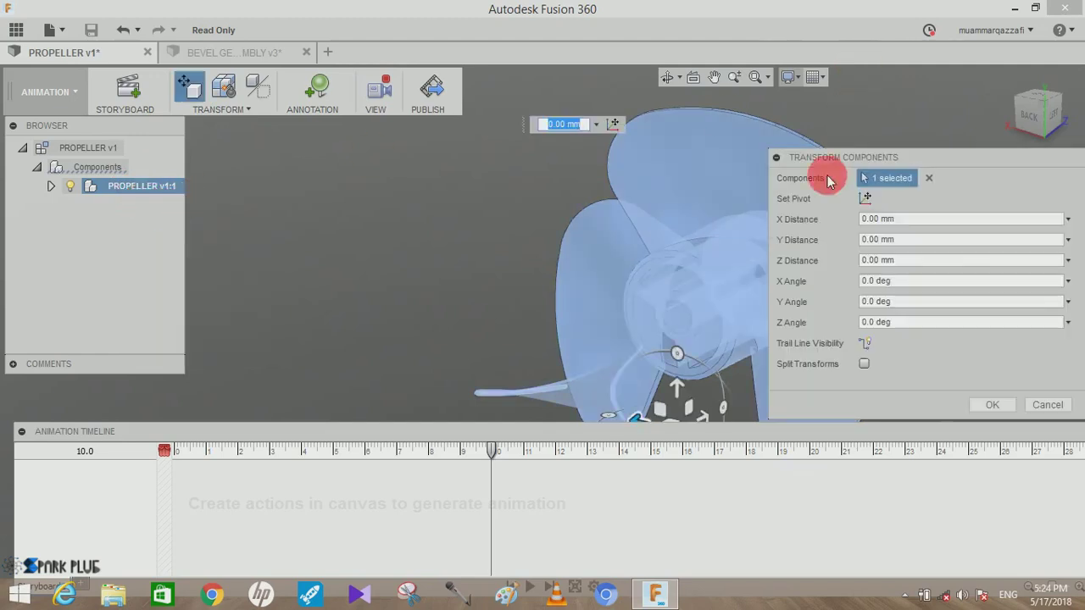
pyautogui.moveTo(447, 453); pyautogui.dragTo(426, 511)
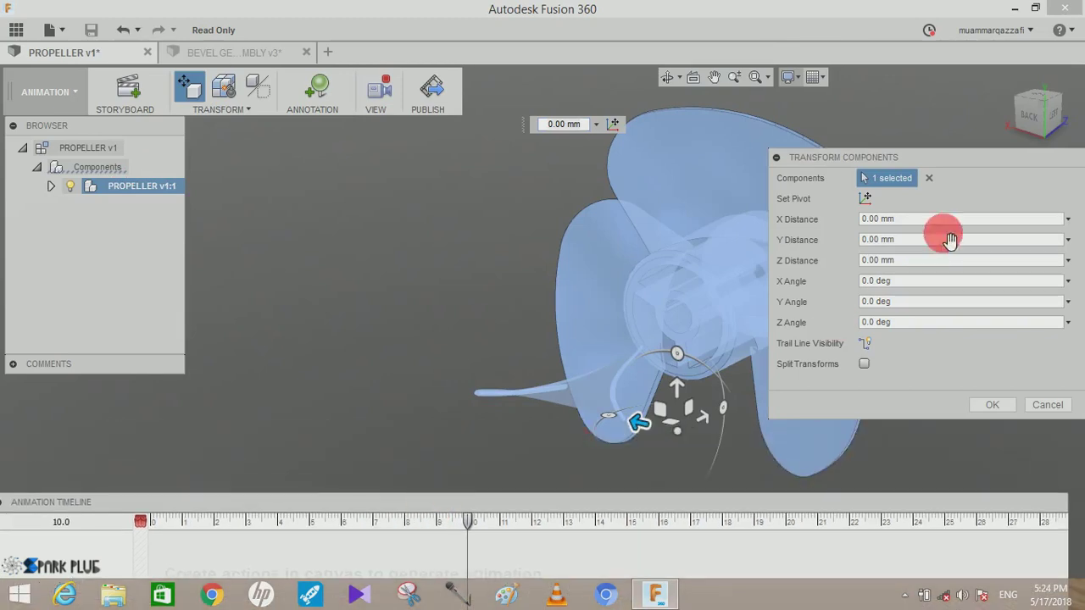
pyautogui.moveTo(966, 160); pyautogui.dragTo(289, 162)
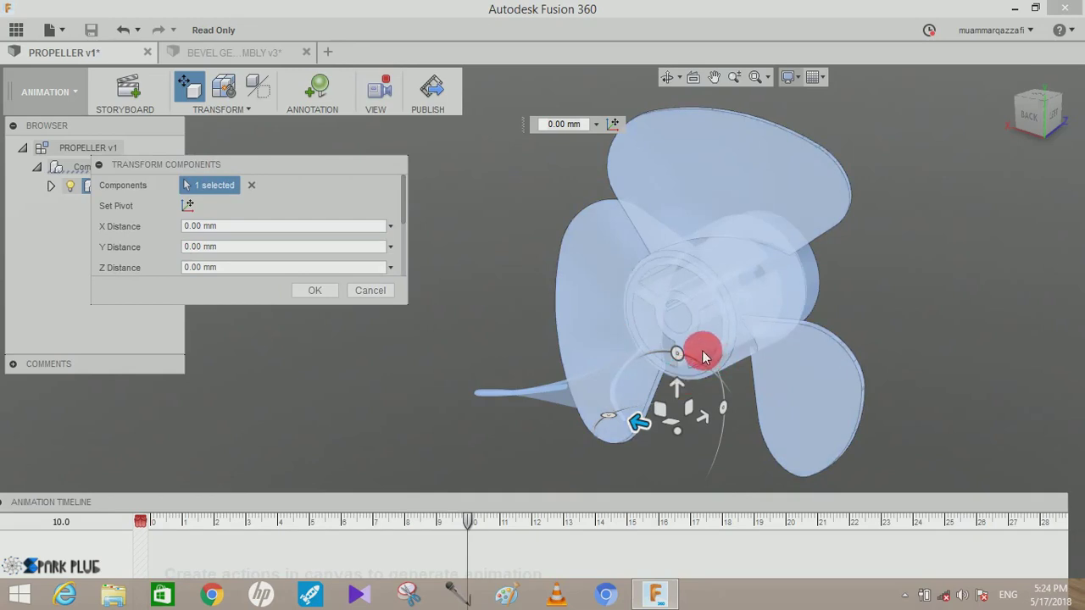
pyautogui.click(188, 206)
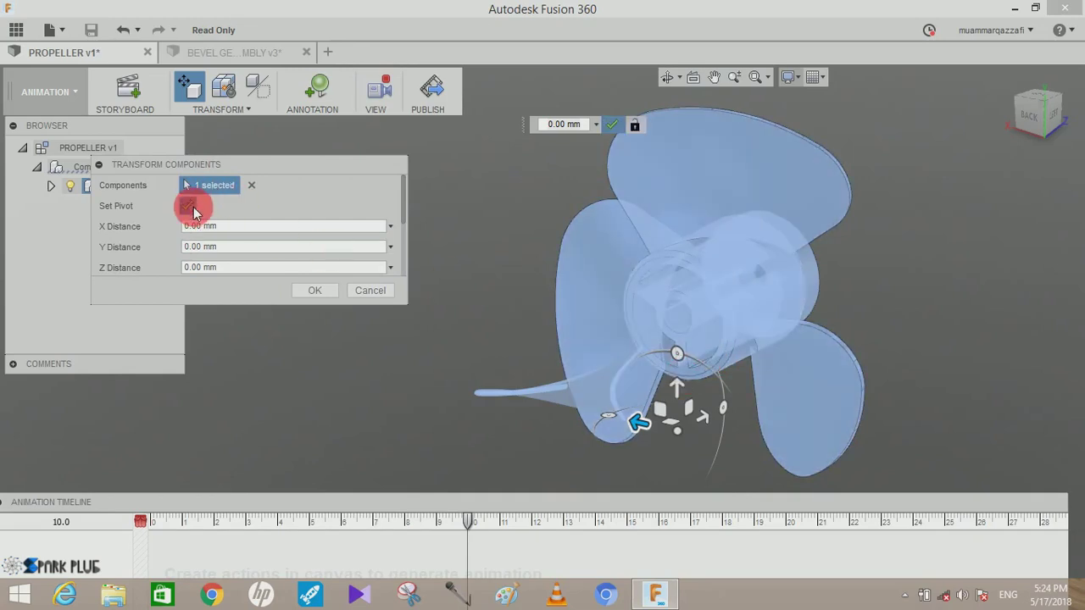
pyautogui.click(682, 271)
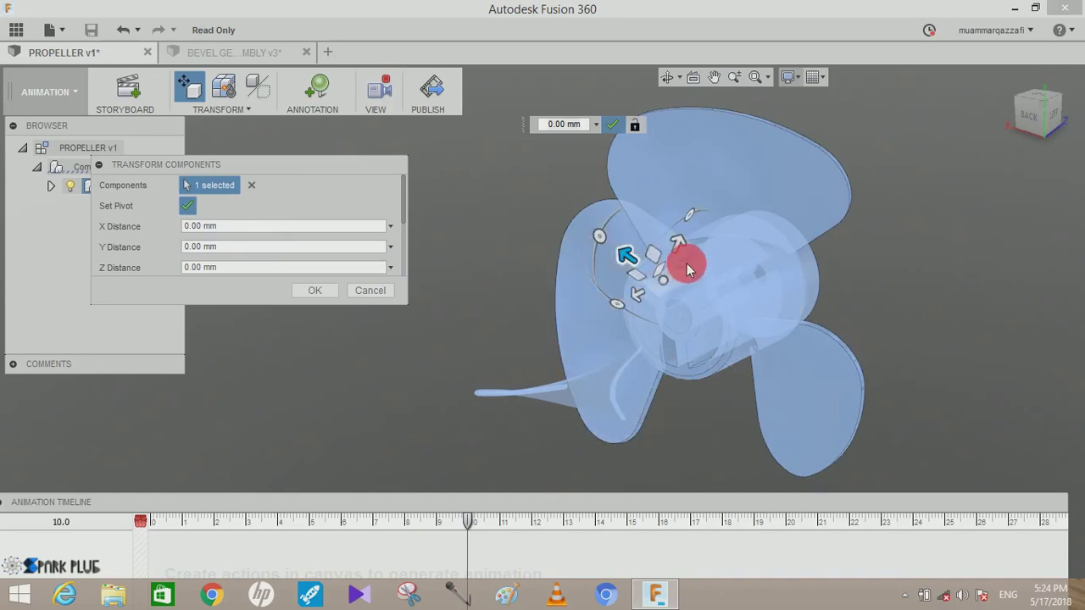
pyautogui.click(685, 262)
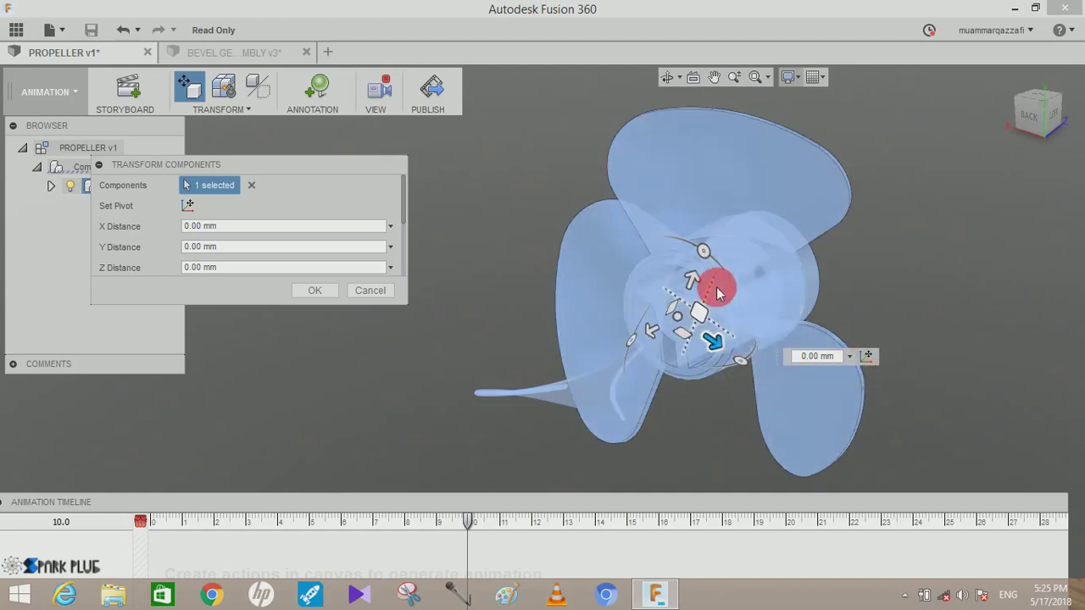
# Rotate the propeller by a Z Angle of -360*5 and record it as an action.
pyautogui.click(708, 257)
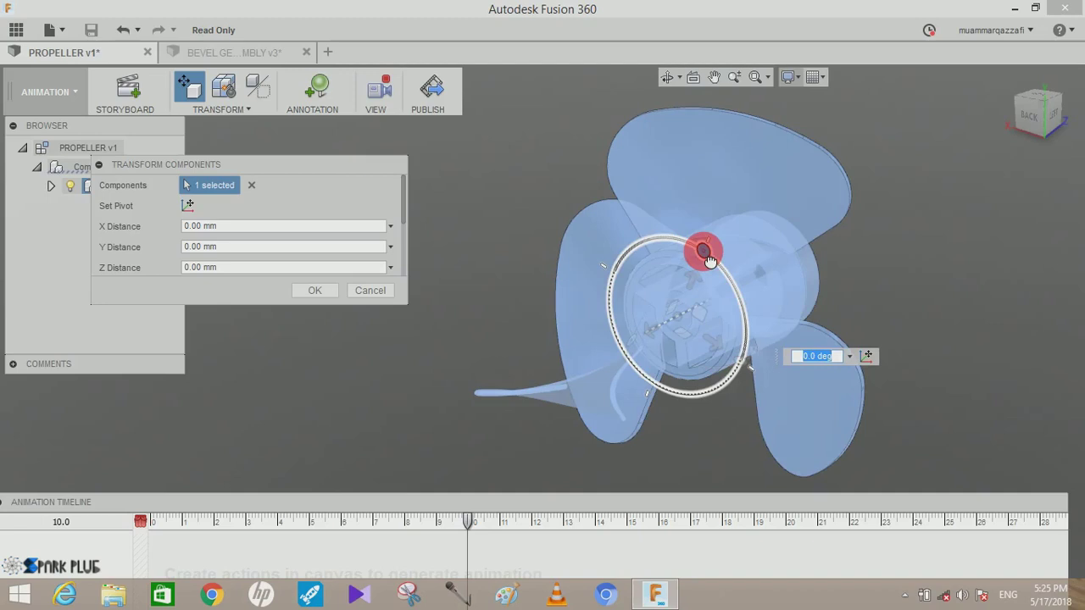
pyautogui.moveTo(708, 260); pyautogui.dragTo(748, 368)
pyautogui.moveTo(407, 223); pyautogui.dragTo(403, 256)
pyautogui.click(248, 250)
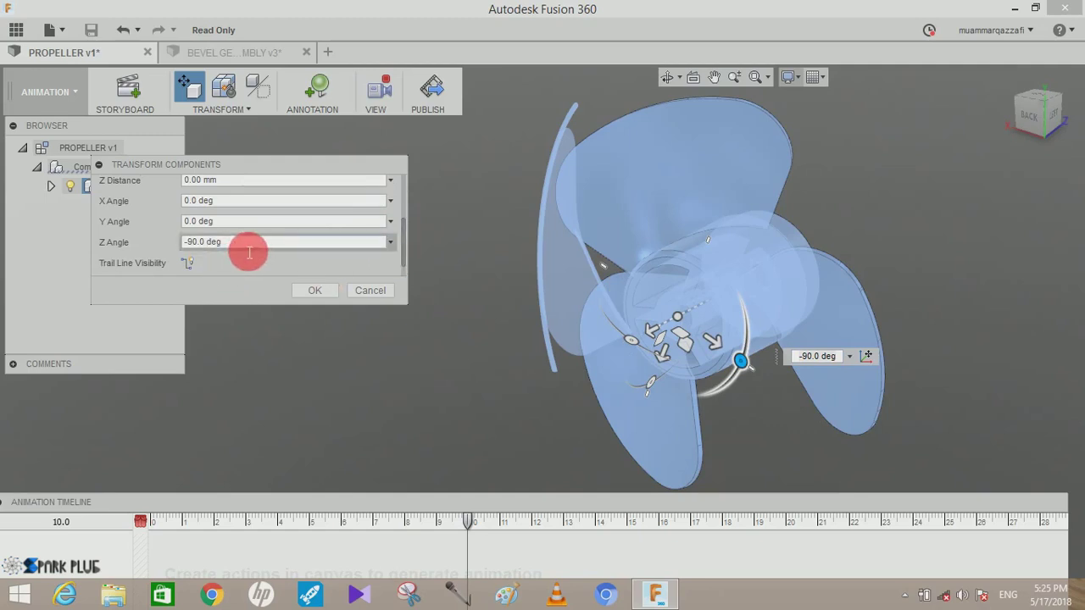
pyautogui.moveTo(223, 243); pyautogui.dragTo(191, 255)
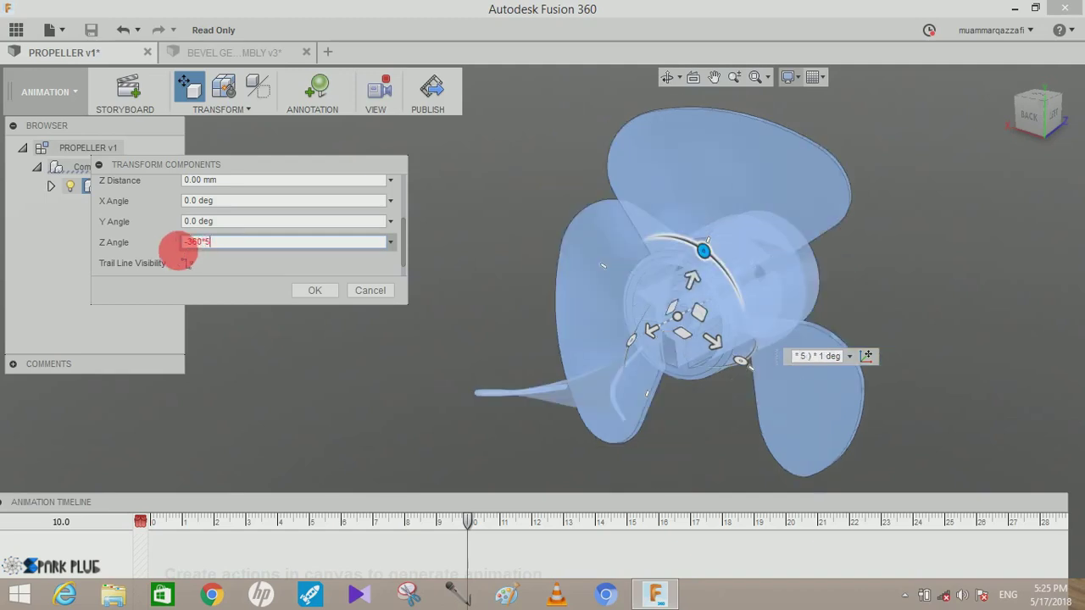
pyautogui.click(311, 290)
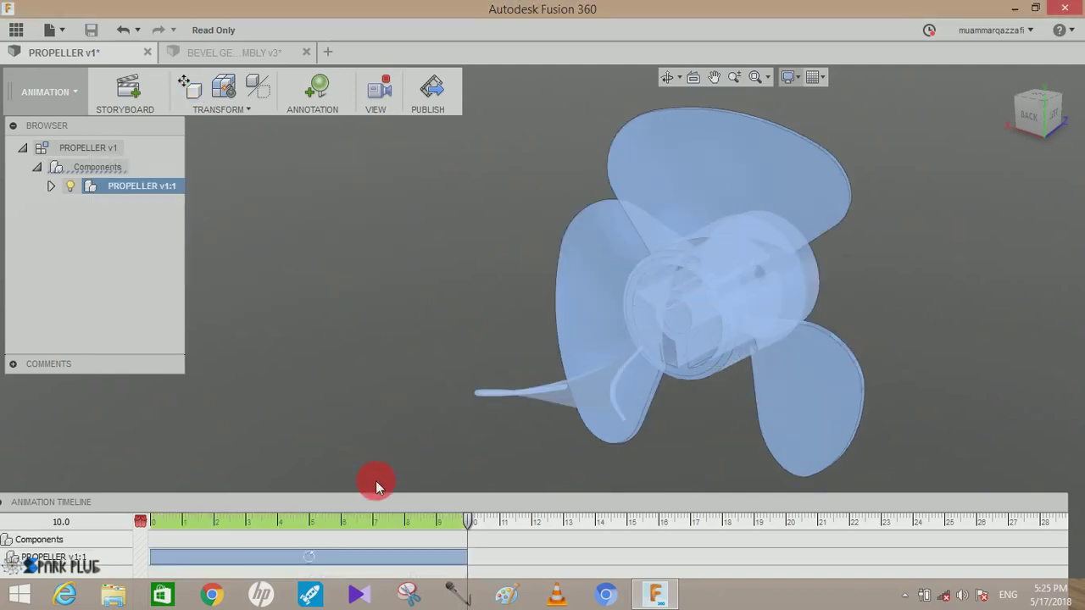
# Enlarge the animation timeline and play the propeller spin through to 10.0 seconds.
pyautogui.moveTo(376, 496); pyautogui.dragTo(390, 407)
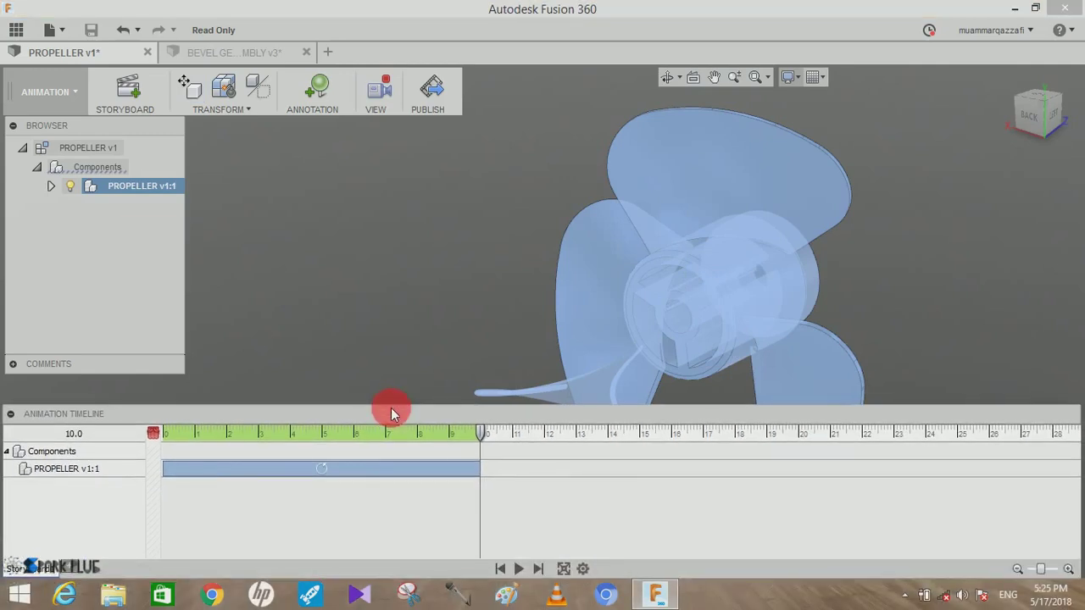
pyautogui.click(515, 572)
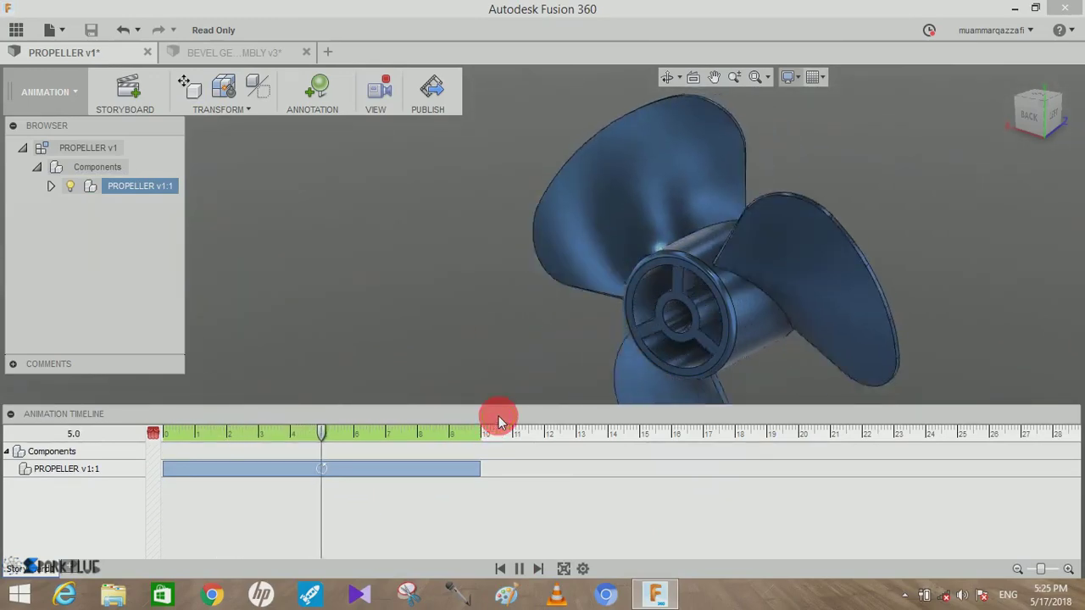
pyautogui.moveTo(499, 416); pyautogui.dragTo(478, 585)
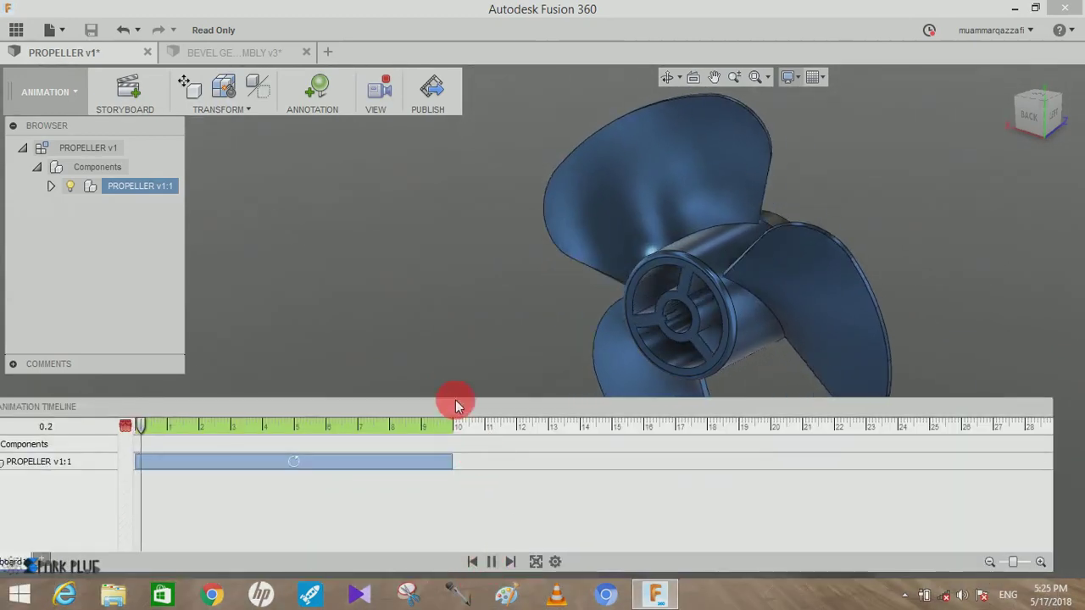
pyautogui.moveTo(455, 406); pyautogui.dragTo(480, 364)
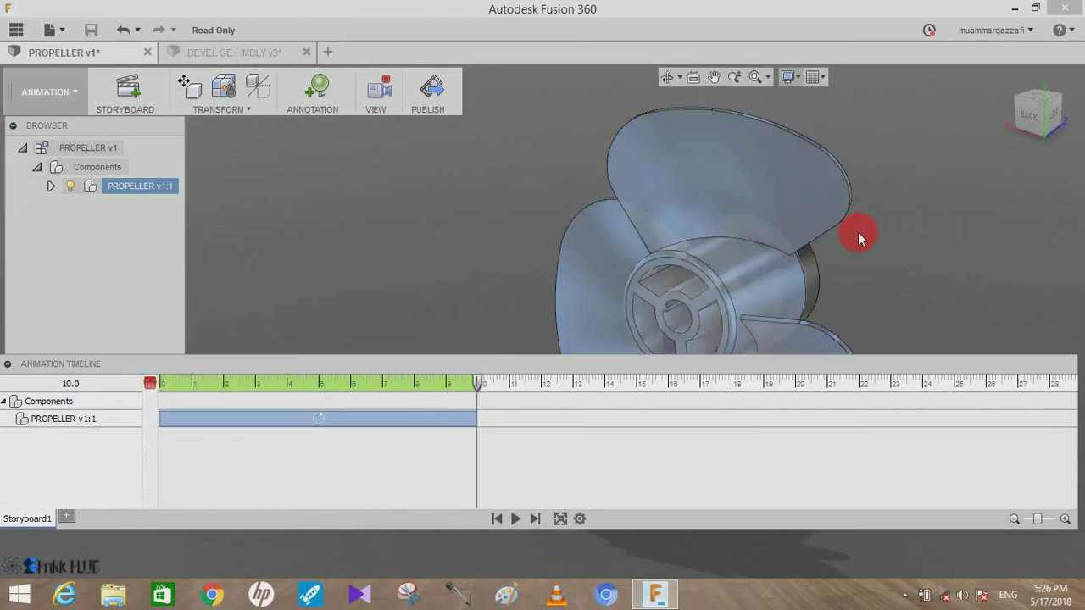
# Orbit to a side view to record a camera View action, then play the storyboard.
pyautogui.press('F4')
pyautogui.moveTo(886, 248)
pyautogui.mouseDown()
pyautogui.moveTo(757, 249)
pyautogui.moveTo(652, 267)
pyautogui.moveTo(636, 298)
pyautogui.mouseUp()
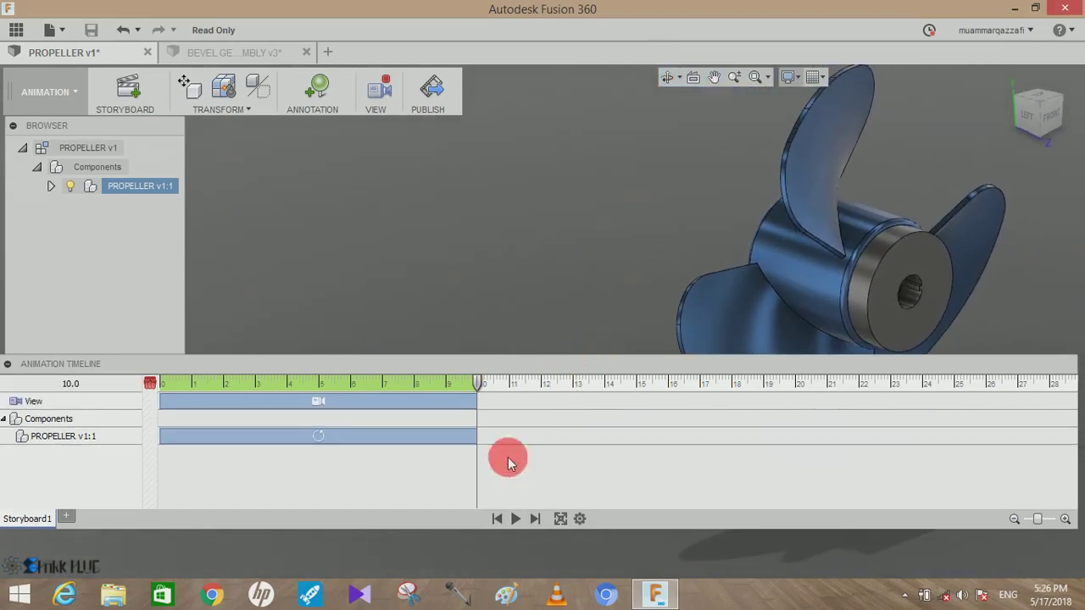
pyautogui.moveTo(291, 460)
pyautogui.mouseDown()
pyautogui.moveTo(254, 436)
pyautogui.moveTo(170, 452)
pyautogui.moveTo(262, 435)
pyautogui.moveTo(339, 404)
pyautogui.moveTo(407, 412)
pyautogui.moveTo(597, 354)
pyautogui.mouseUp()
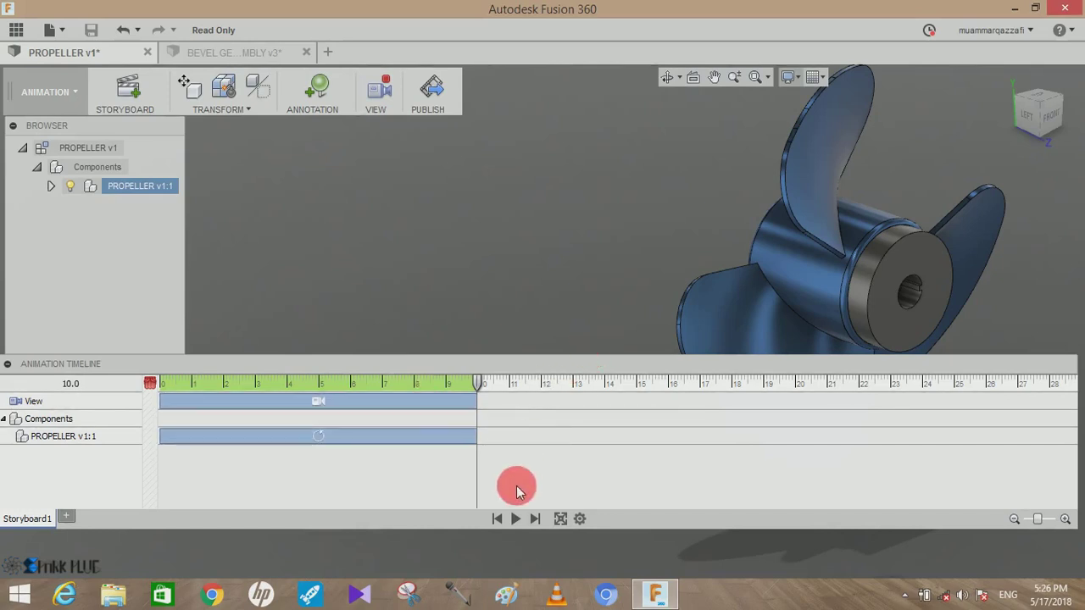
pyautogui.click(515, 519)
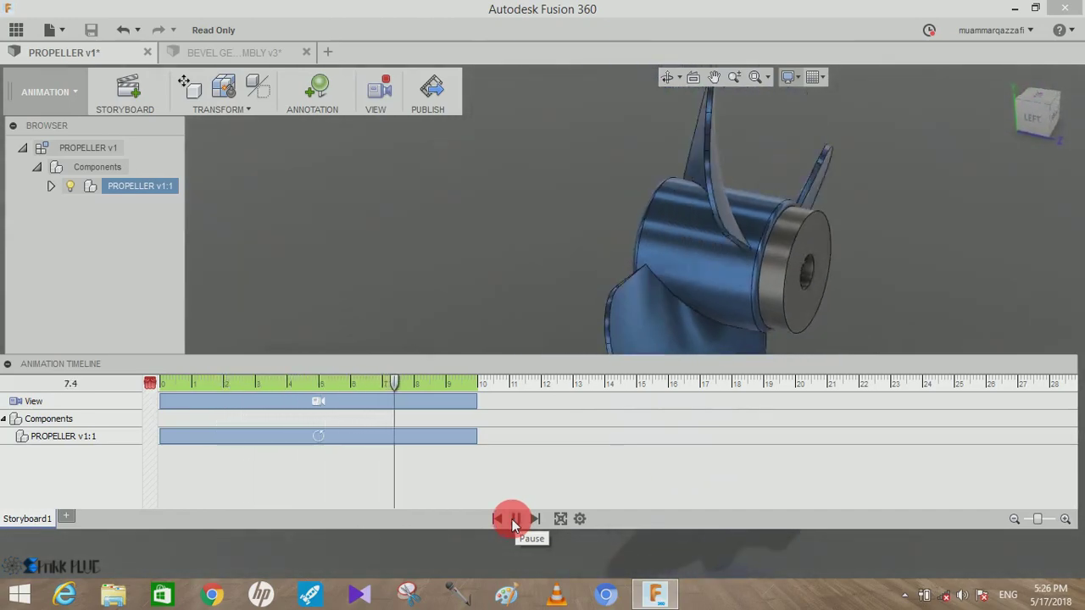
# Pause playback and start Publish Video, browsing its resolution choices.
pyautogui.click(514, 520)
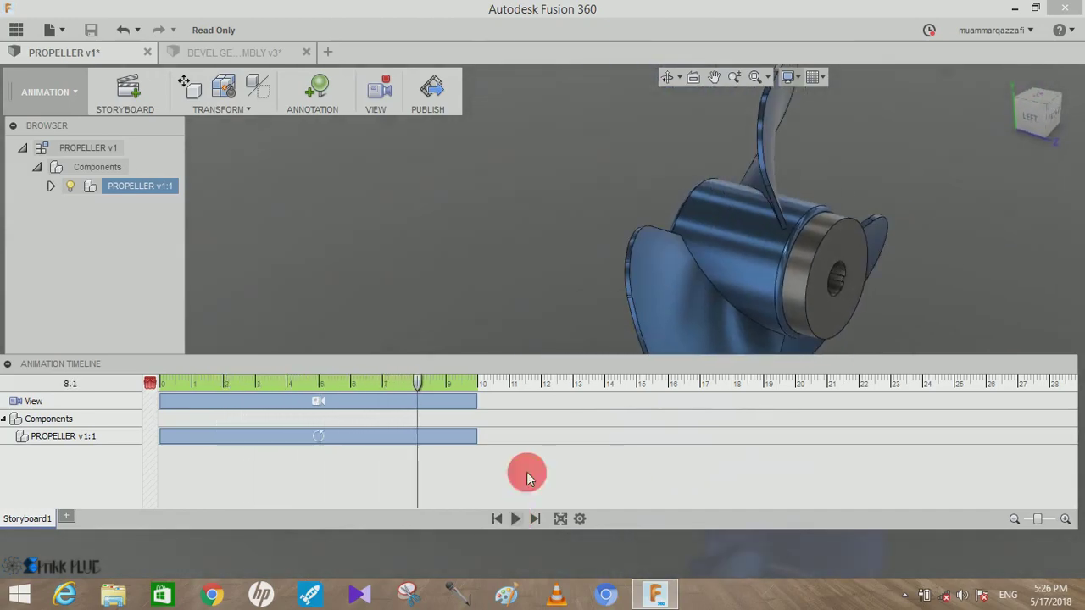
pyautogui.click(444, 90)
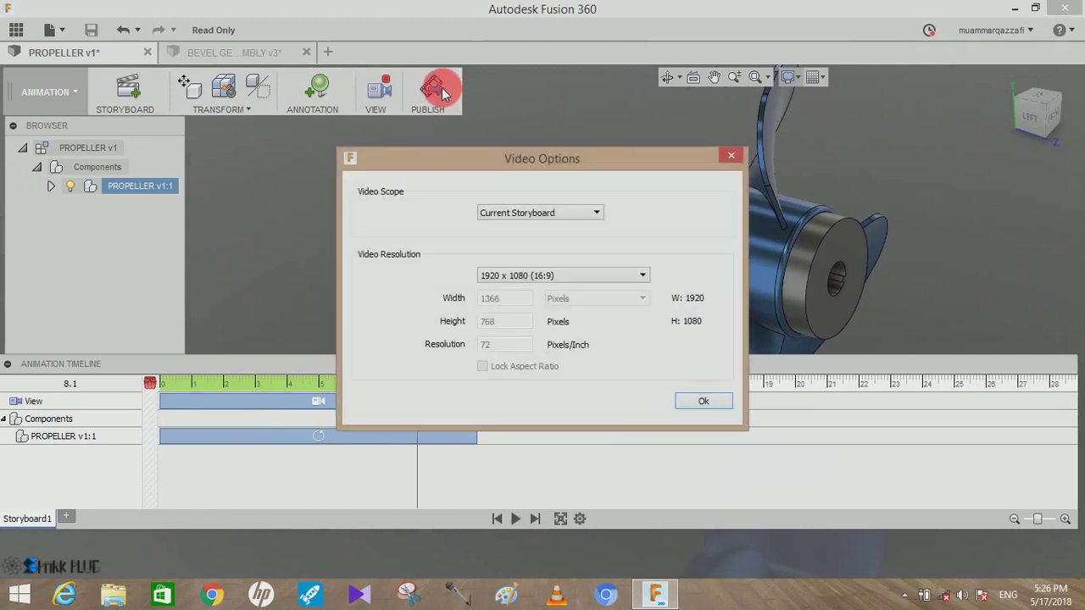
pyautogui.click(511, 285)
pyautogui.click(547, 278)
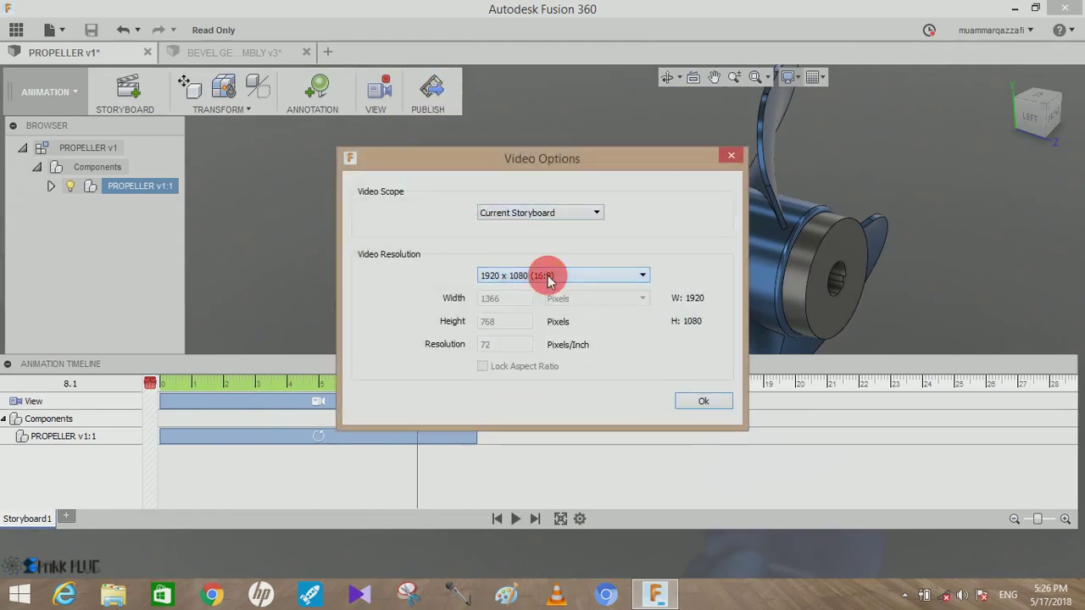
pyautogui.click(547, 278)
pyautogui.click(513, 381)
# Publish the video at 1024 x 768 (4:3) as an AVI file to the desktop.
pyautogui.click(523, 274)
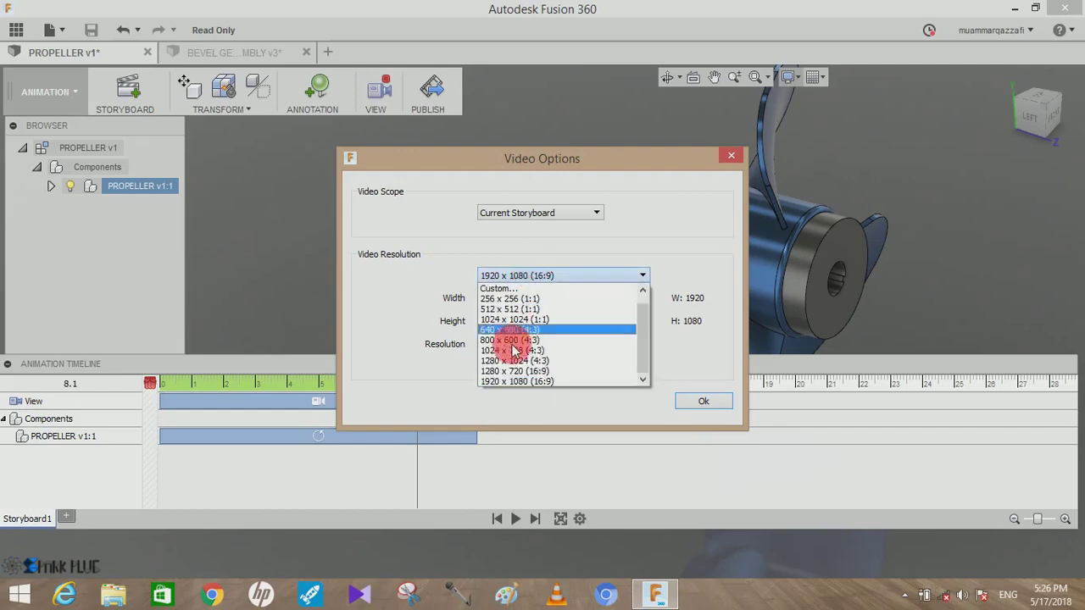
pyautogui.click(513, 349)
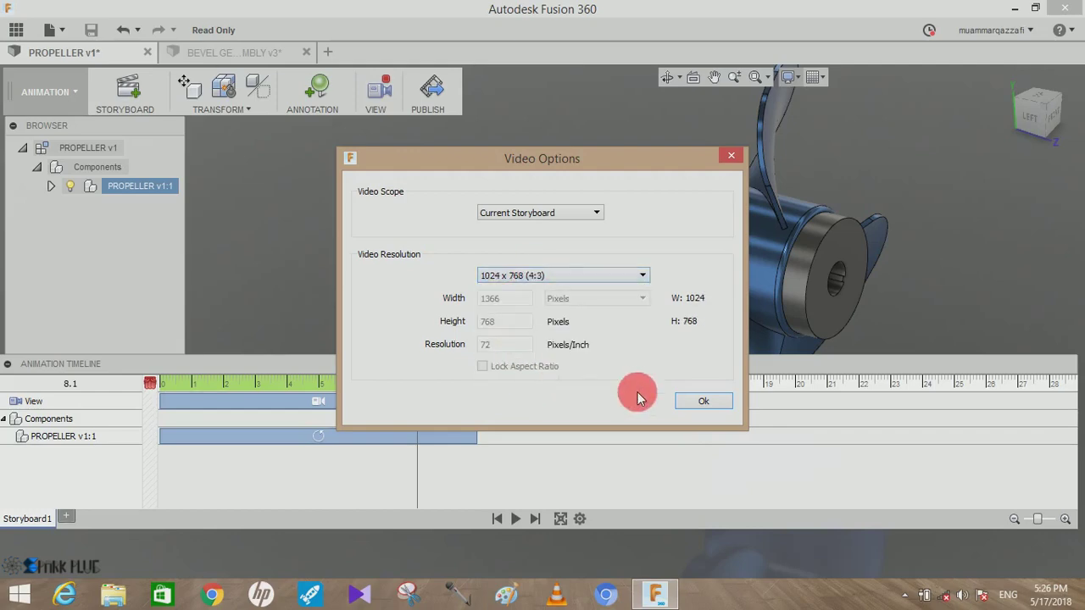
pyautogui.click(685, 402)
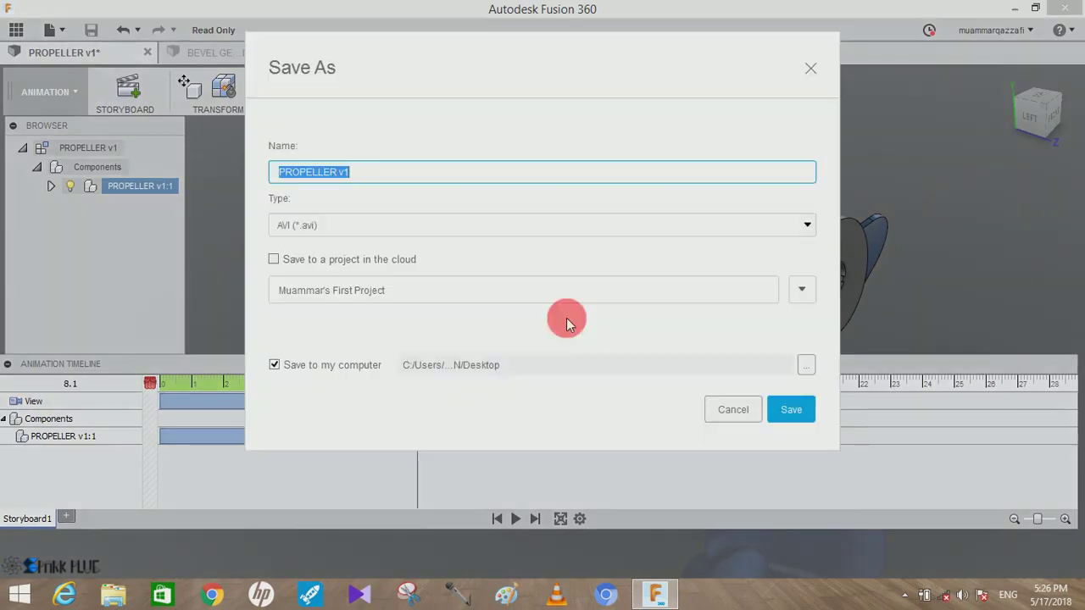
pyautogui.click(356, 224)
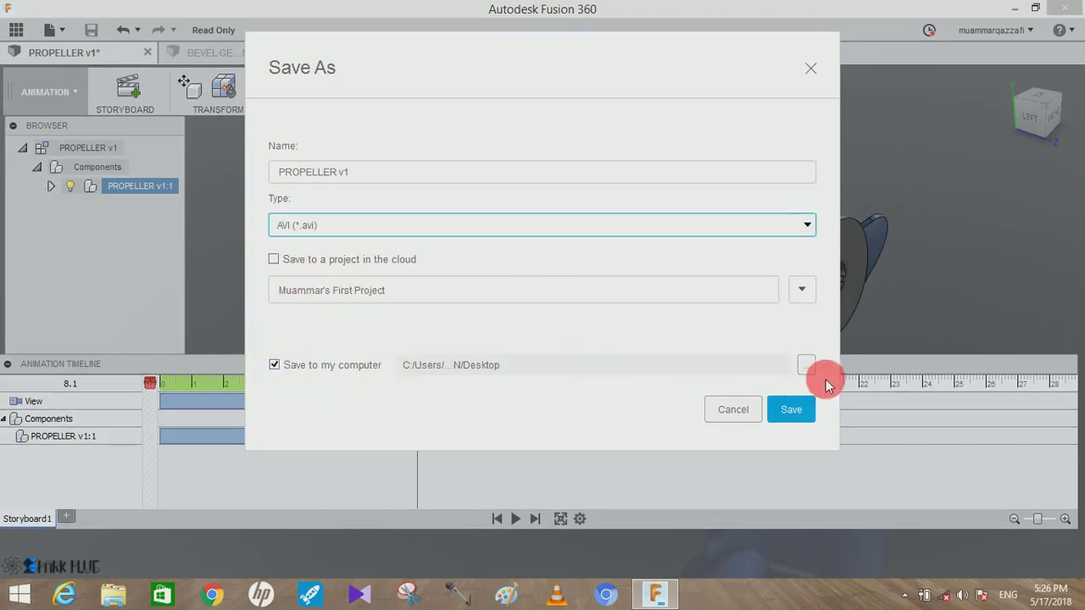
pyautogui.click(790, 410)
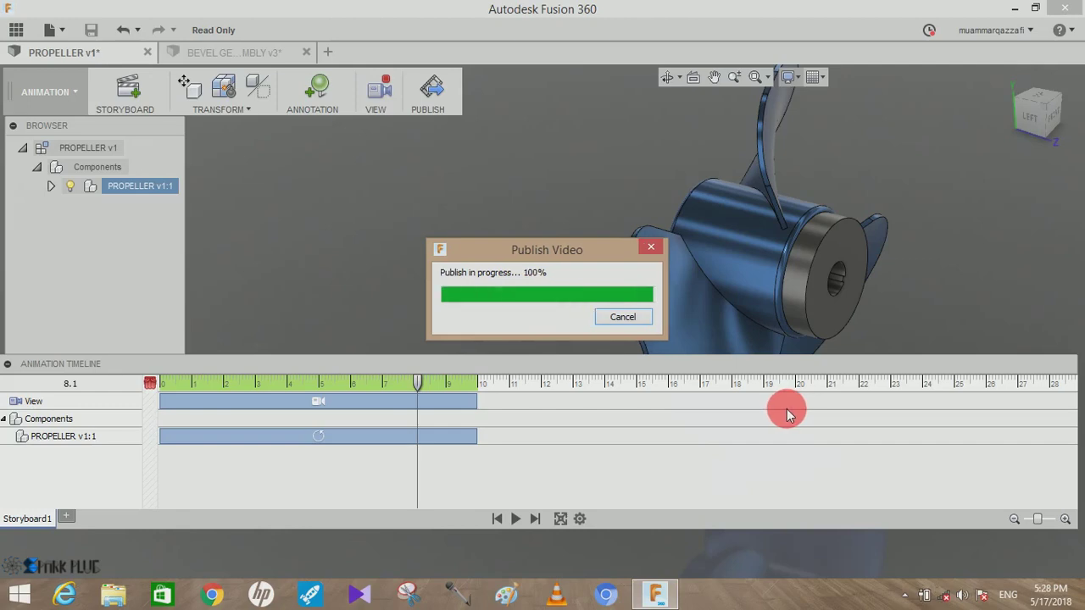
# Minimize Fusion and open PROPELLER v1.avi from the desktop in VLC.
pyautogui.click(1016, 10)
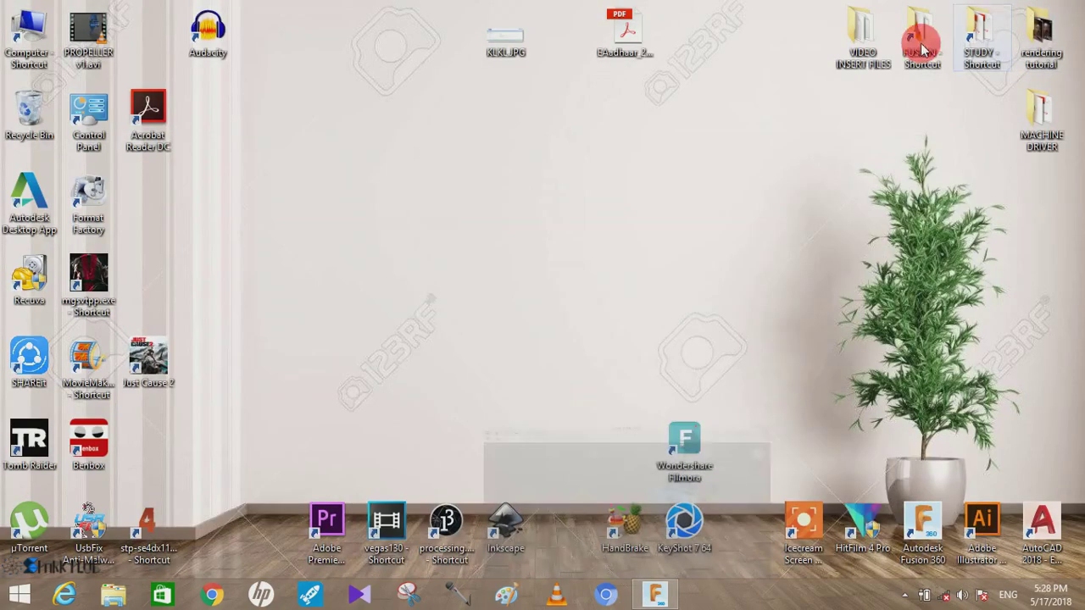
pyautogui.moveTo(143, 107); pyautogui.dragTo(82, 33)
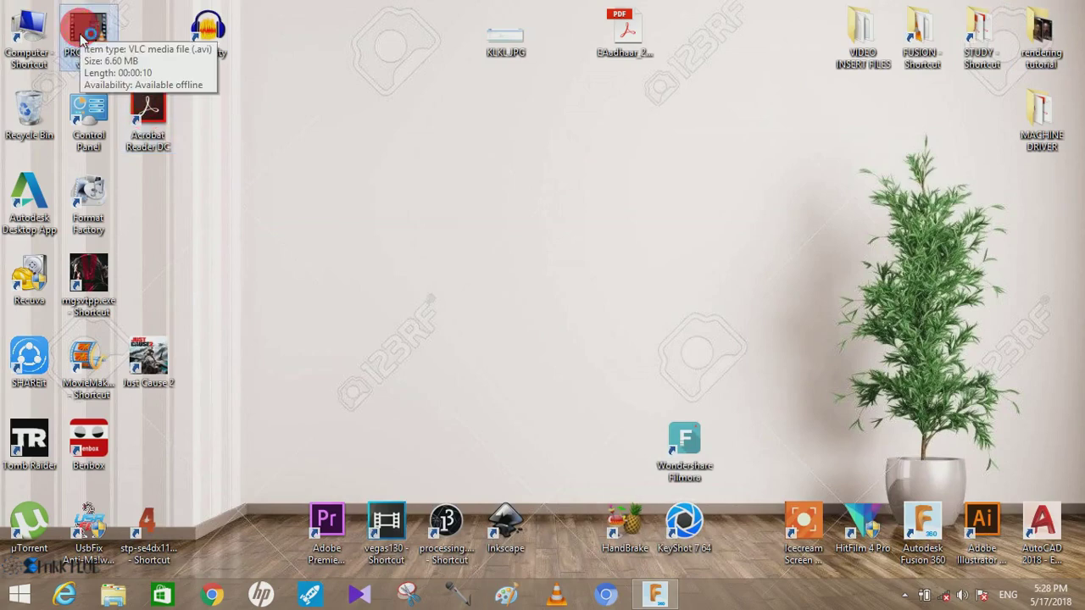
pyautogui.doubleClick(85, 30)
pyautogui.doubleClick(659, 299)
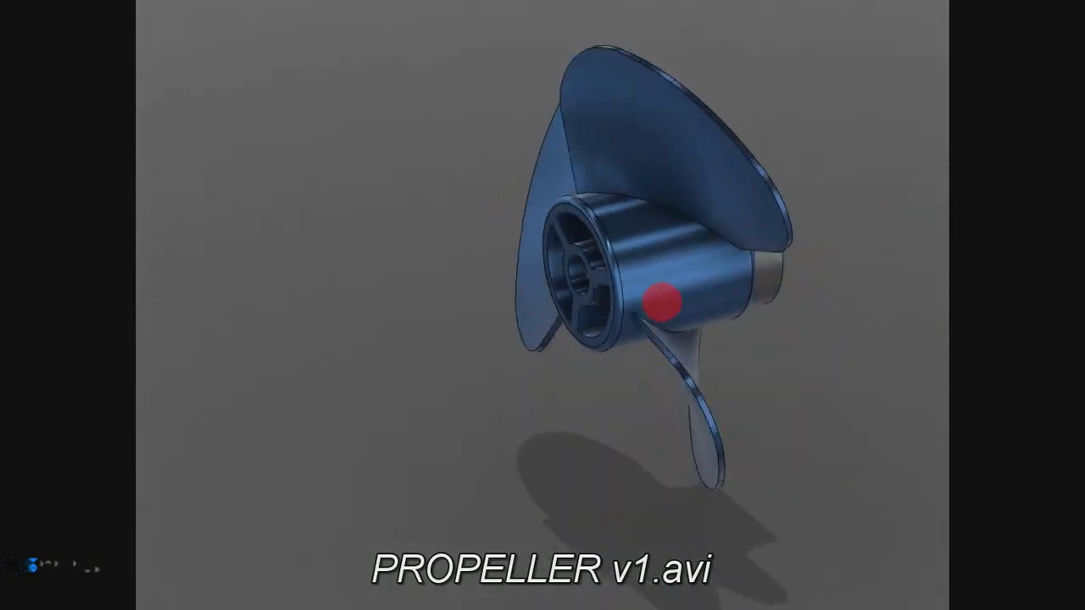
# Toggle the video between fullscreen and windowed playback, then close VLC.
pyautogui.moveTo(768, 202)
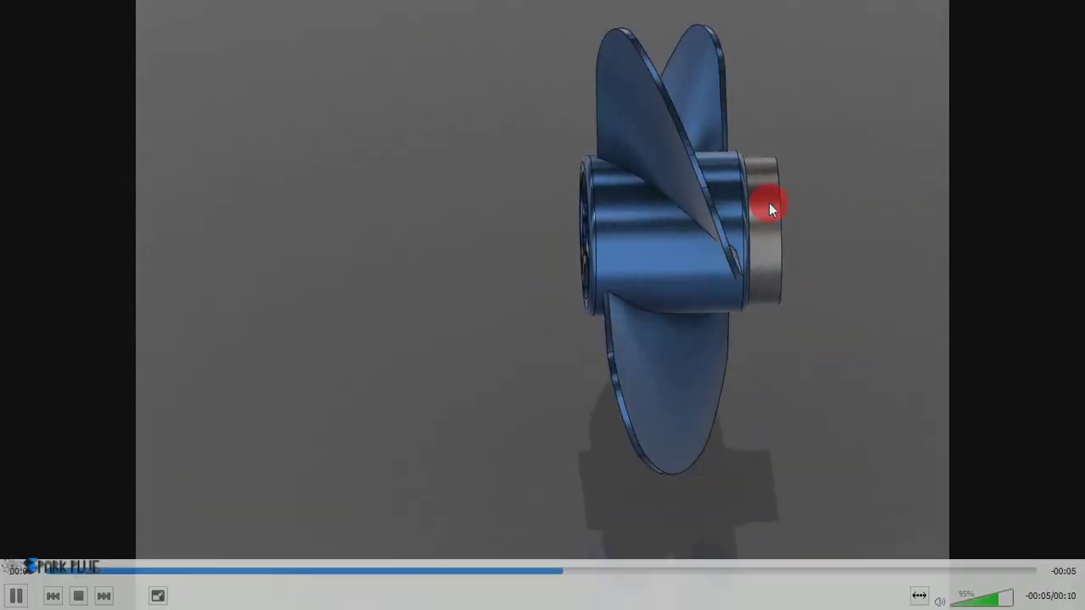
pyautogui.doubleClick(707, 247)
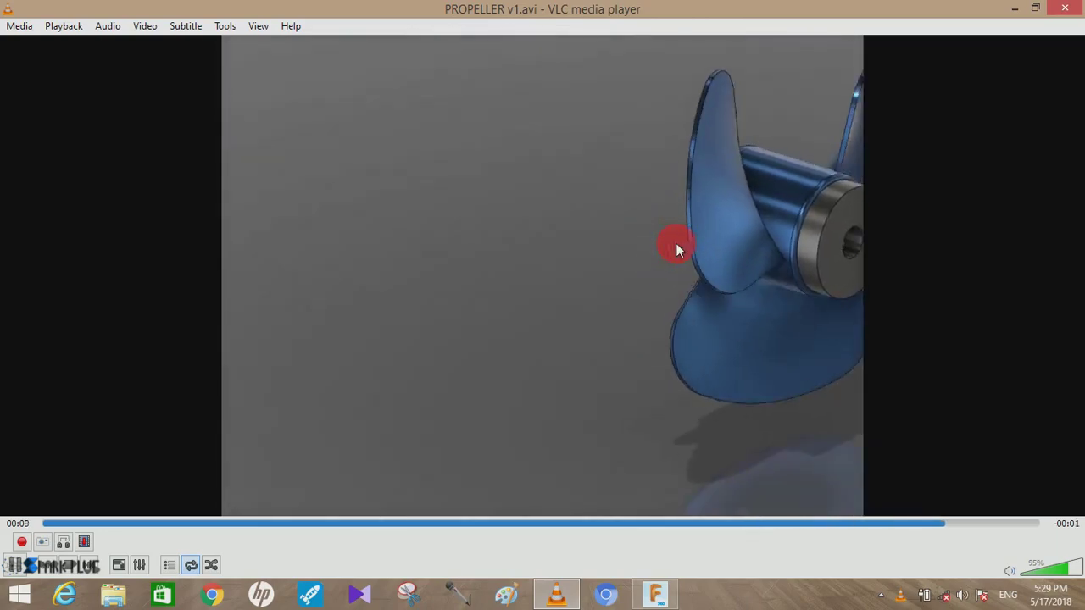
pyautogui.doubleClick(676, 245)
pyautogui.doubleClick(677, 243)
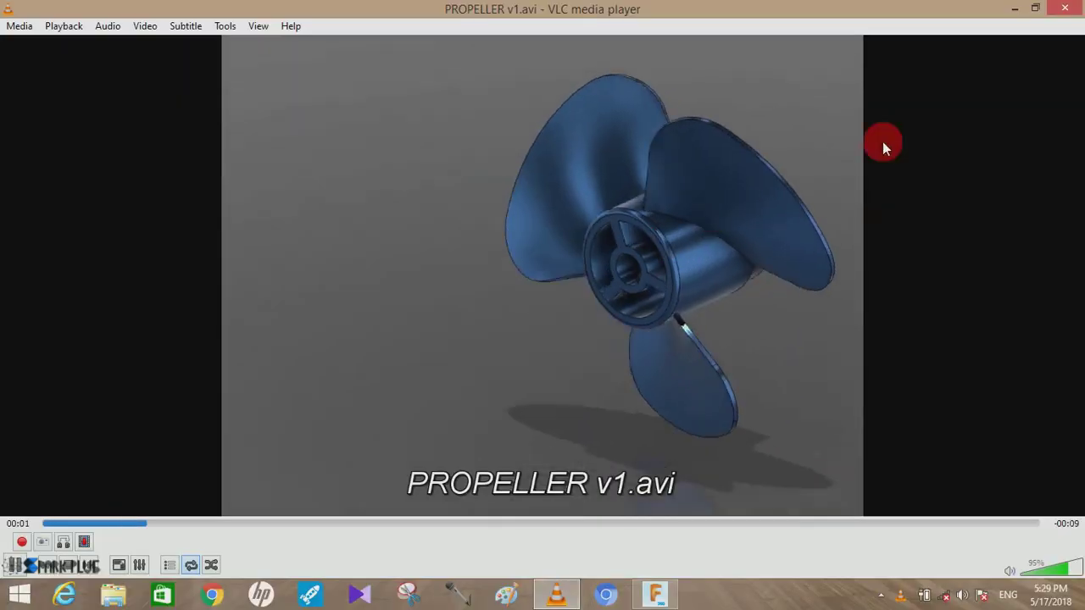
pyautogui.click(1066, 10)
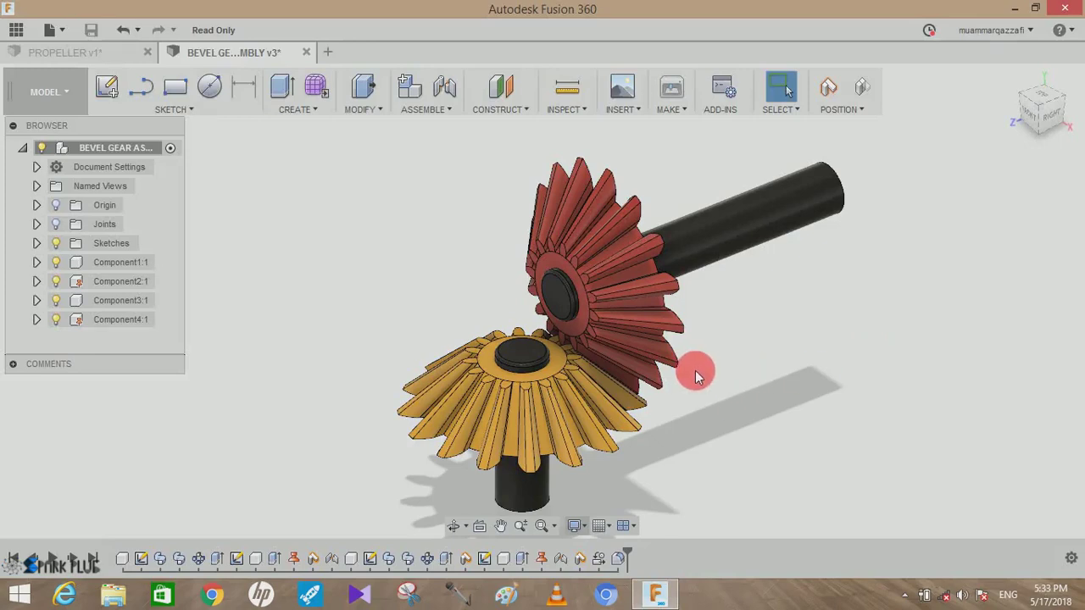
# Check the gear mesh, enter the ANIMATION workspace, and undock the timeline as a floating panel.
pyautogui.moveTo(632, 275); pyautogui.dragTo(632, 319)
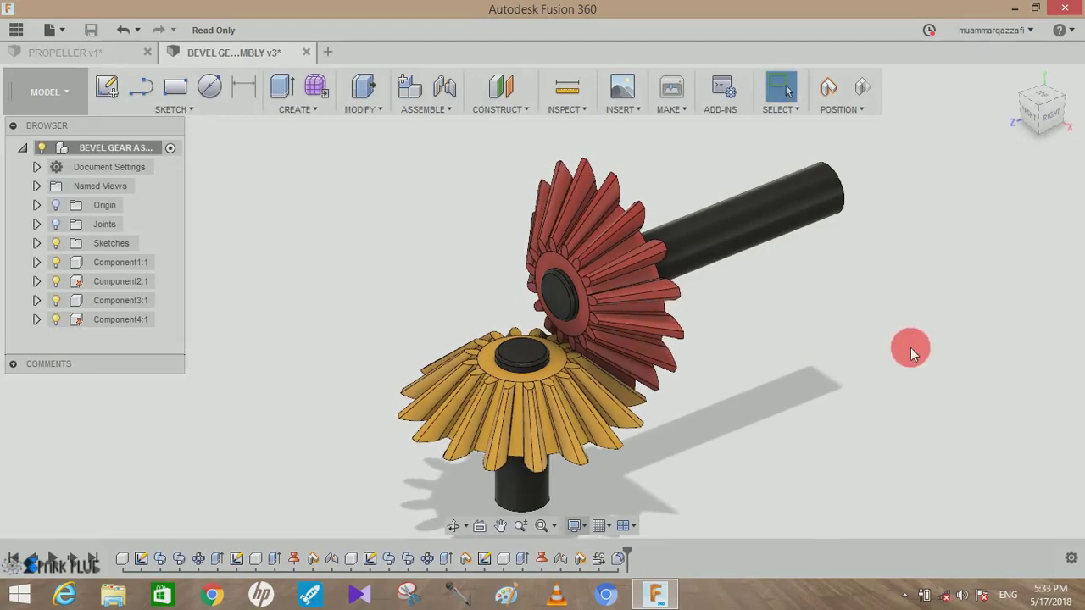
pyautogui.click(65, 80)
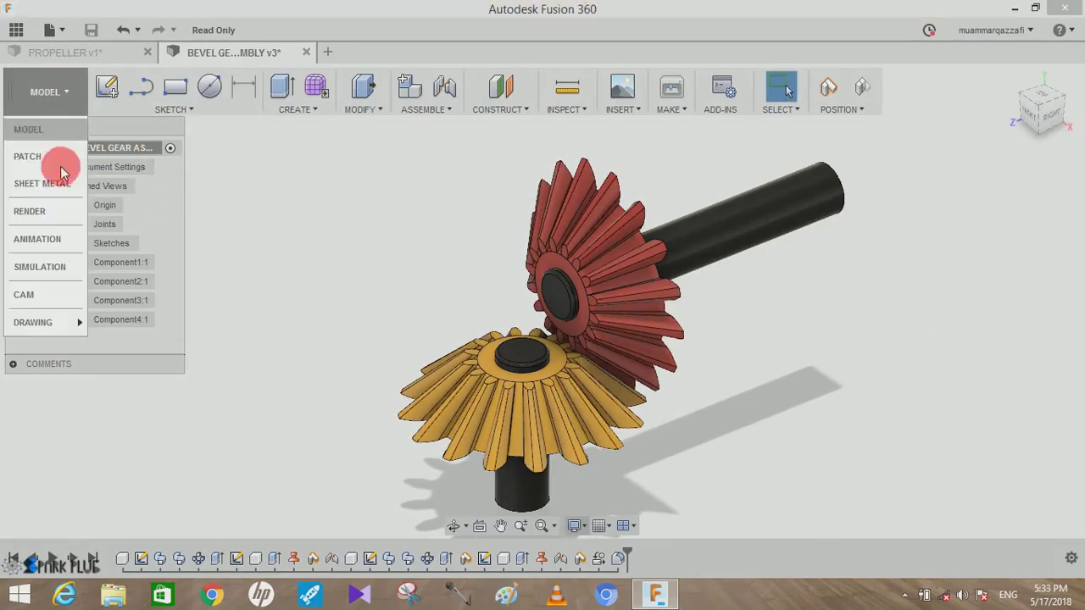
pyautogui.click(51, 240)
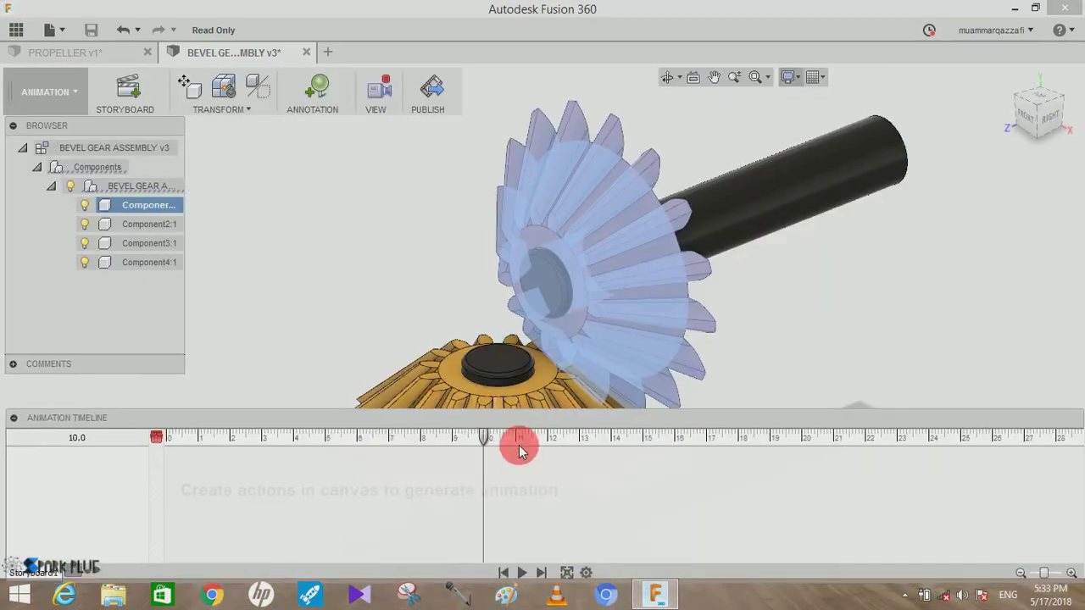
pyautogui.moveTo(525, 455); pyautogui.dragTo(760, 382)
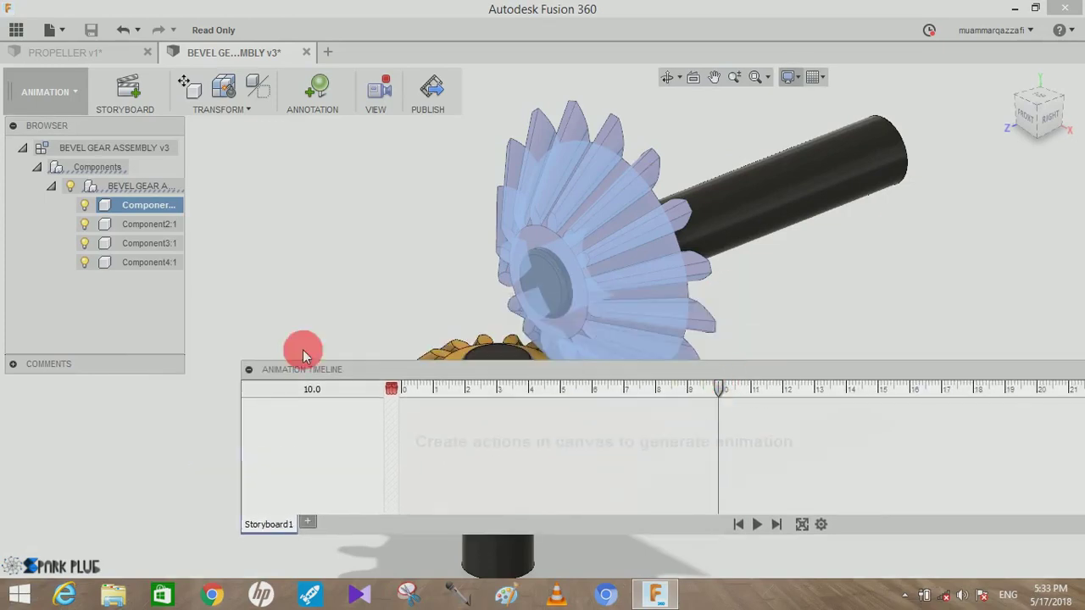
# Cancel a trial transform of the red gear and bring up Component1's options.
pyautogui.click(182, 88)
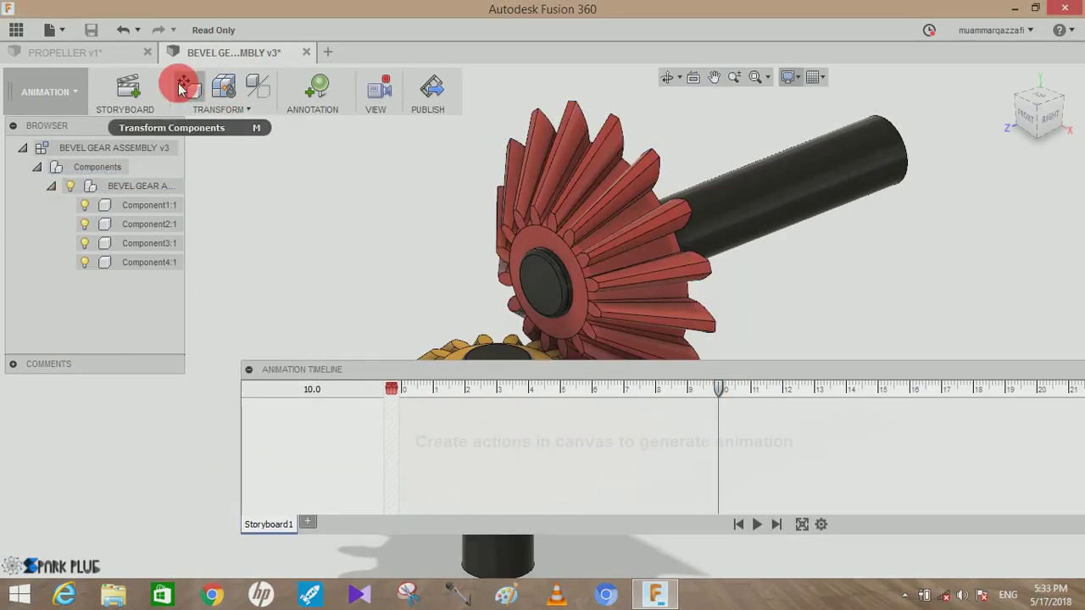
pyautogui.click(191, 97)
pyautogui.click(615, 251)
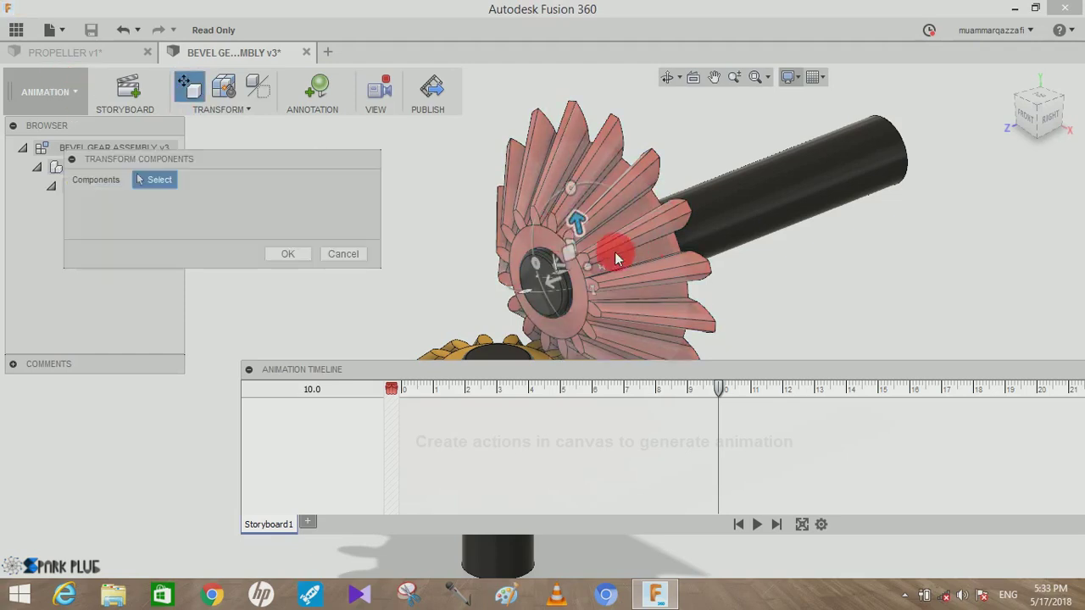
pyautogui.click(343, 254)
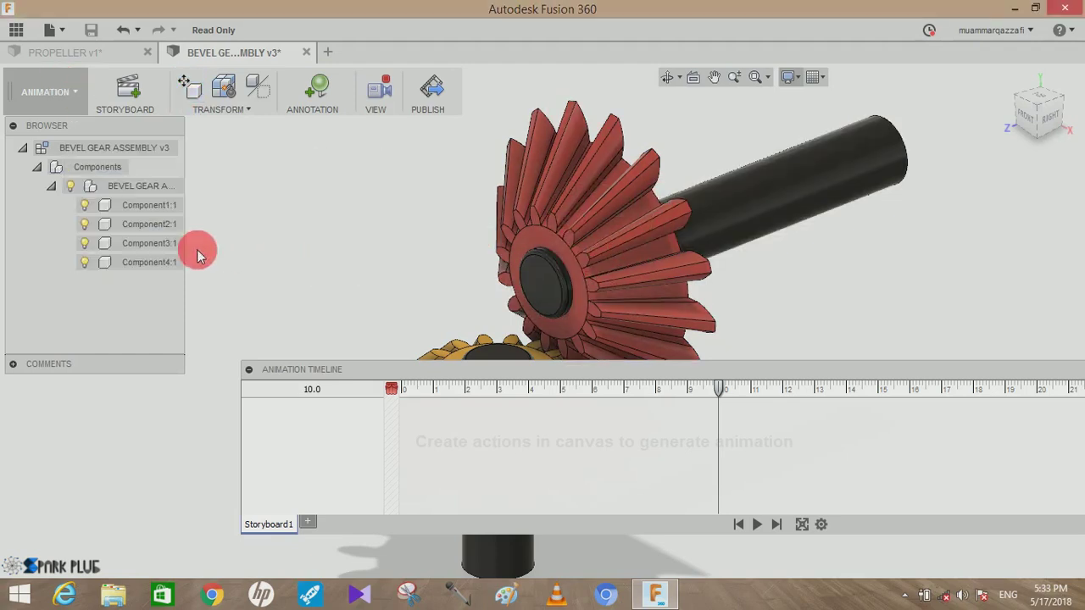
pyautogui.rightClick(154, 212)
# Rotate Component1 by a -800 degree Z Angle about a pivot at the gear's centre.
pyautogui.click(166, 214)
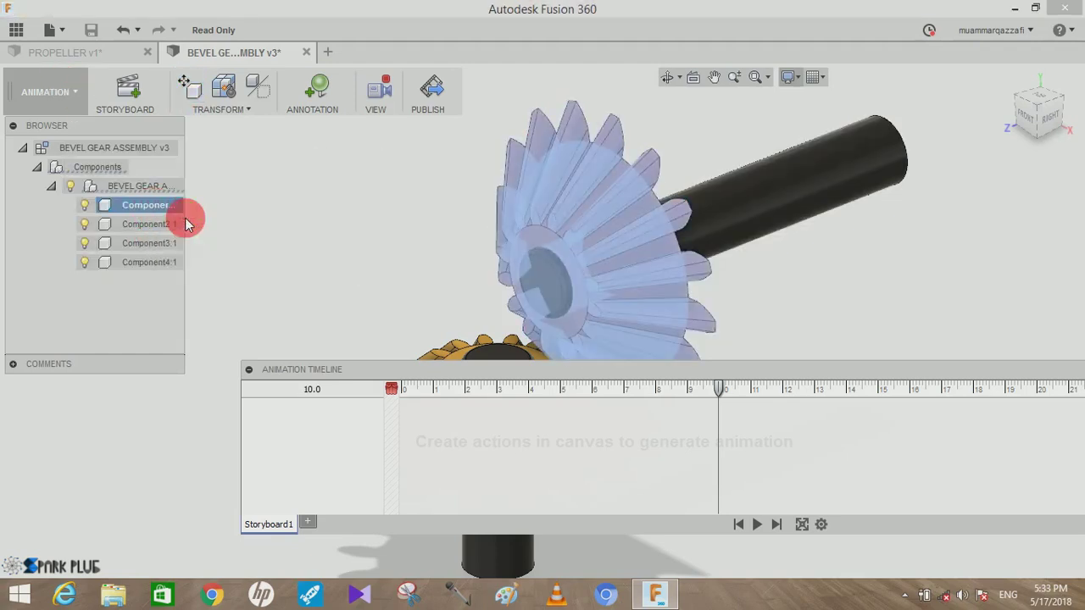
pyautogui.click(160, 200)
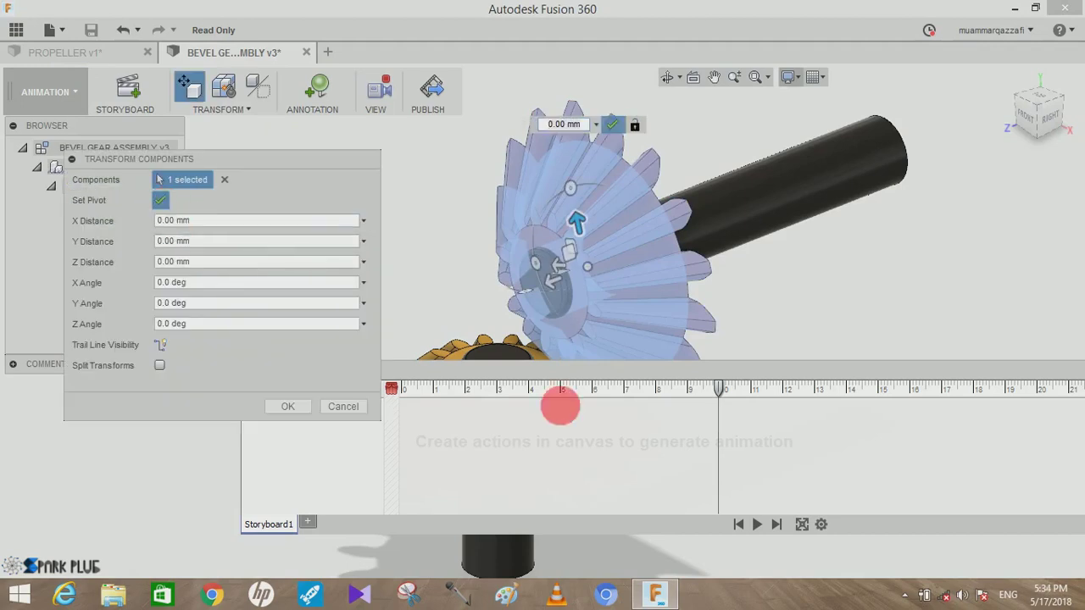
pyautogui.click(560, 291)
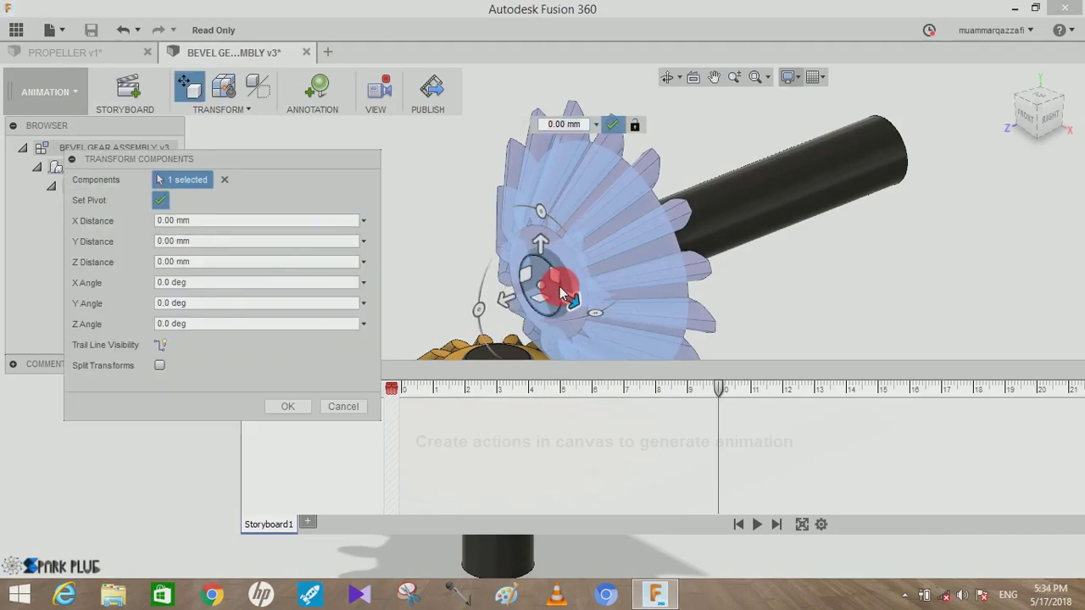
pyautogui.click(734, 326)
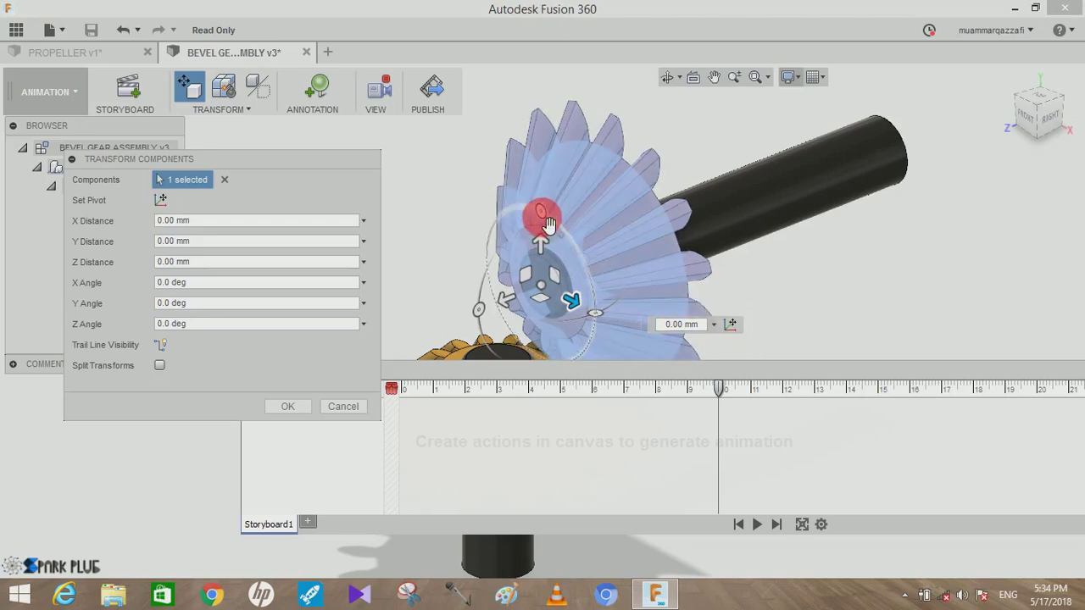
pyautogui.moveTo(548, 224); pyautogui.dragTo(575, 269)
pyautogui.moveTo(252, 334); pyautogui.dragTo(125, 345)
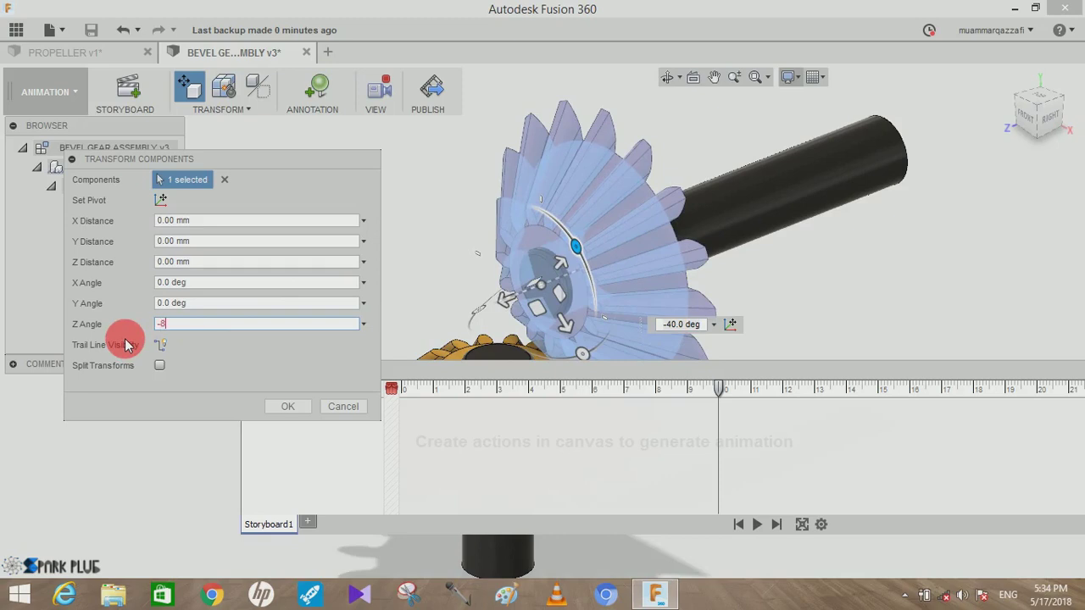
pyautogui.write('-800')
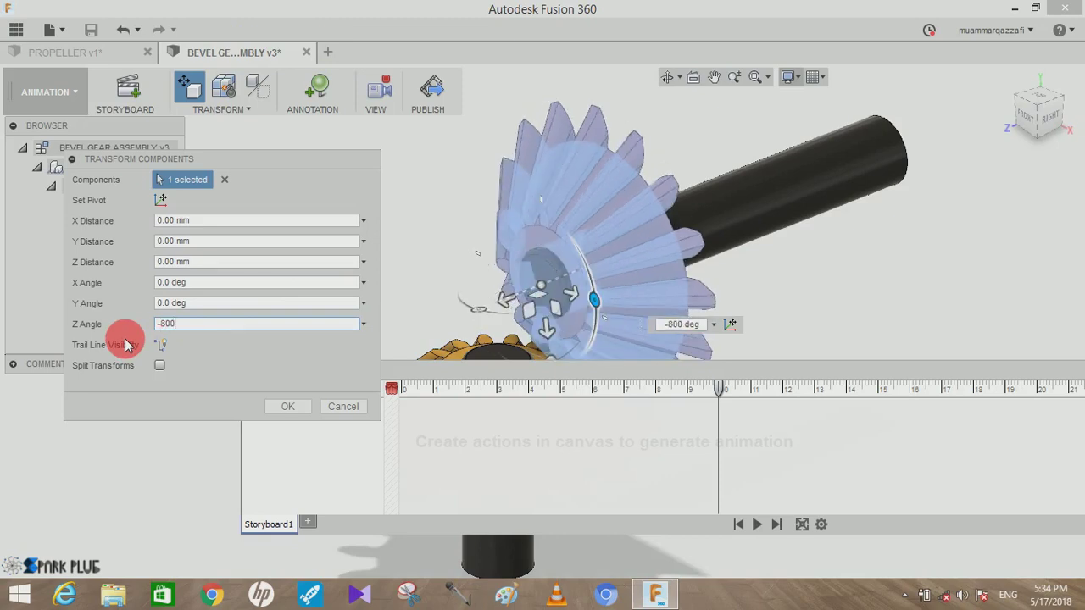
pyautogui.click(279, 406)
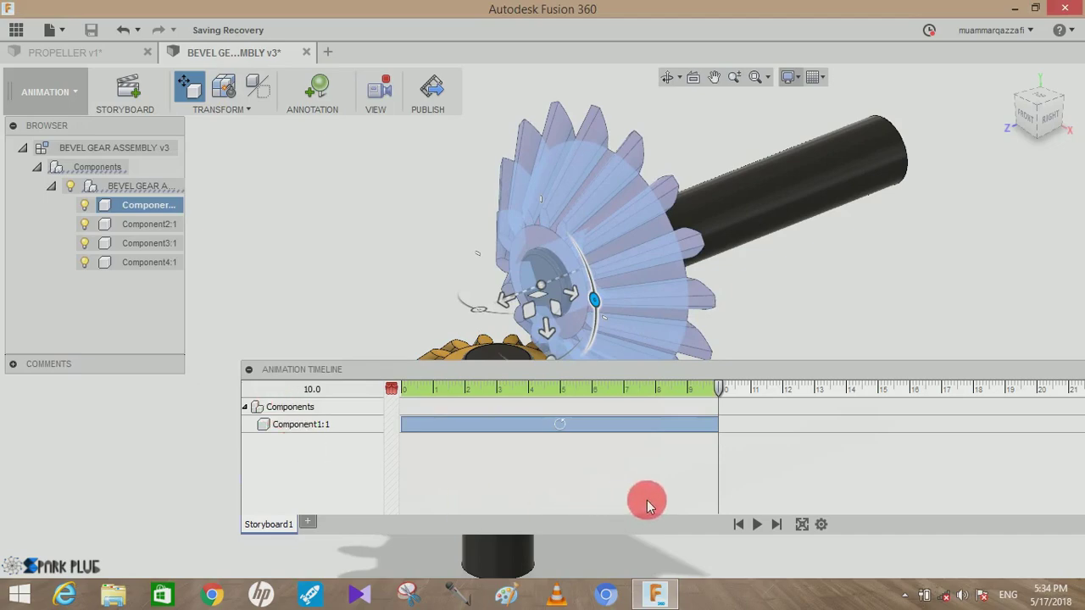
# Play back the red gear's rotation and move the timeline panel lower right.
pyautogui.click(757, 524)
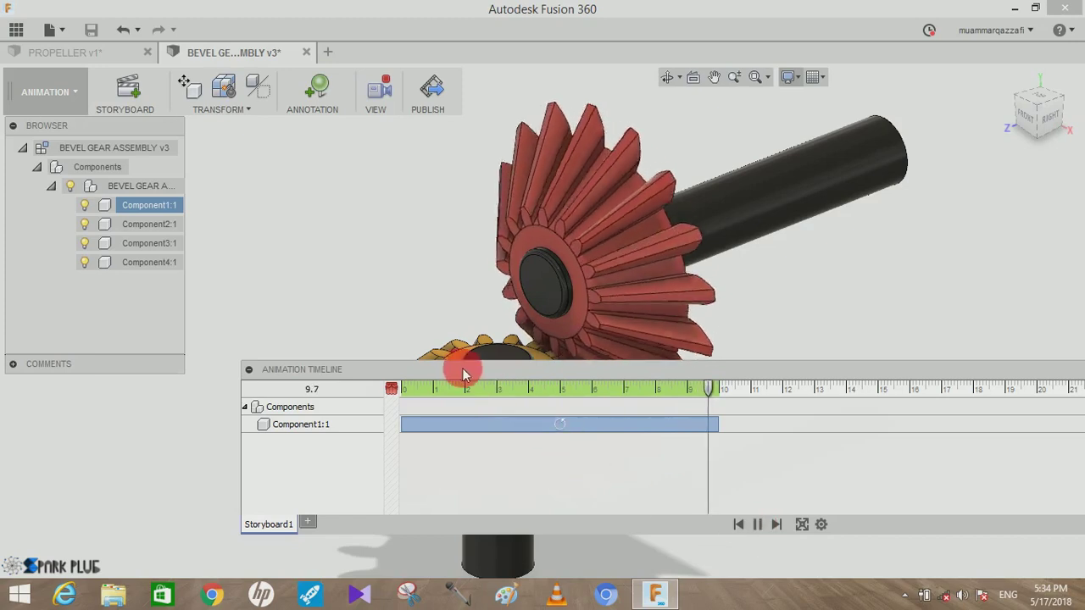
pyautogui.click(162, 243)
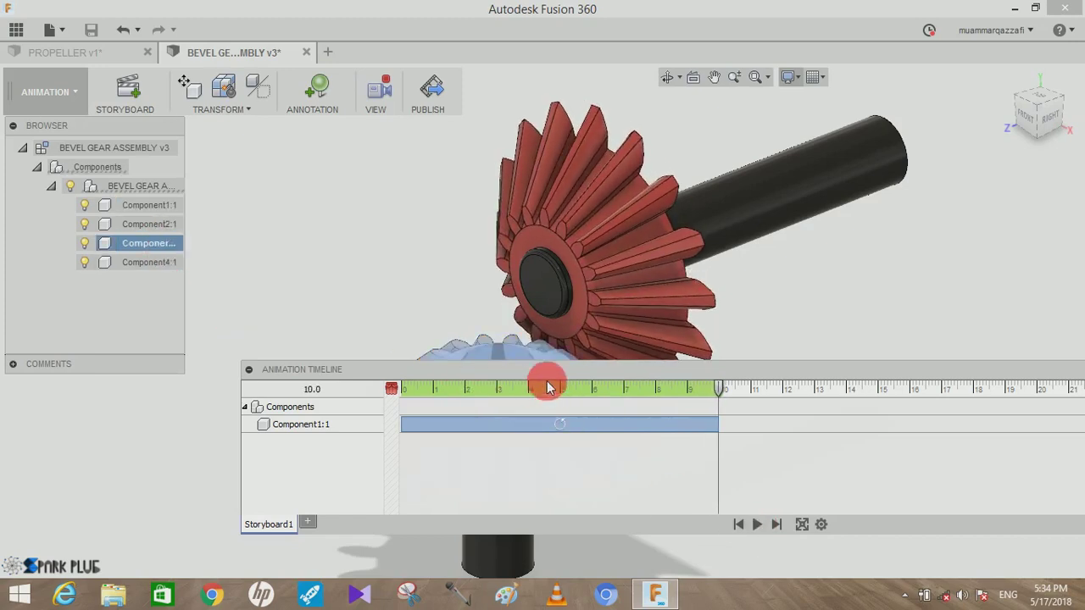
pyautogui.moveTo(543, 373); pyautogui.dragTo(596, 506)
# Select Component3, the lower yellow gear, in the browser.
pyautogui.click(142, 243)
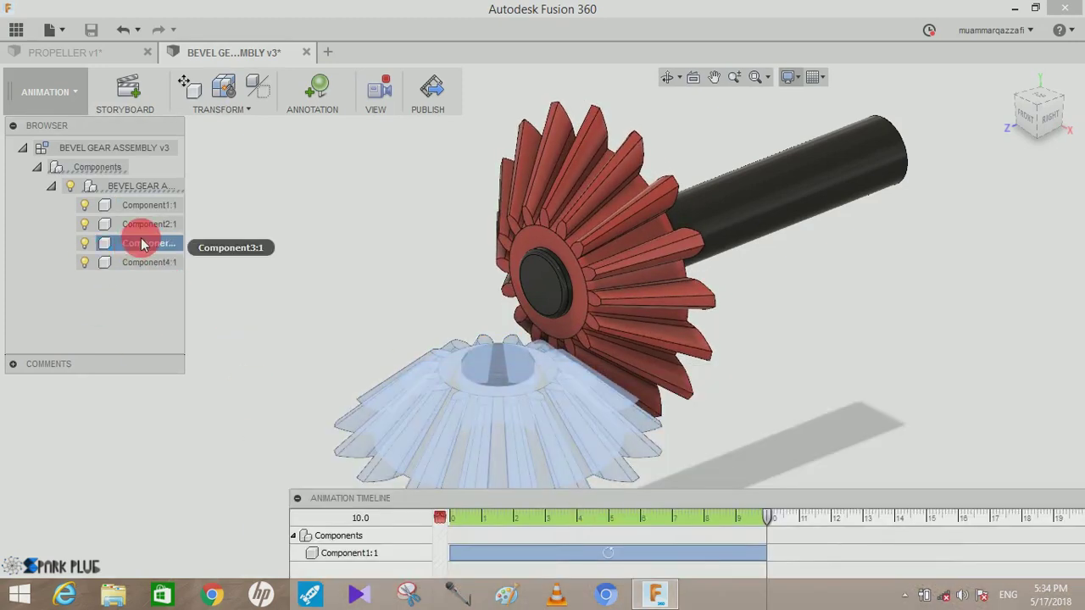
pyautogui.rightClick(142, 243)
pyautogui.press('Escape')
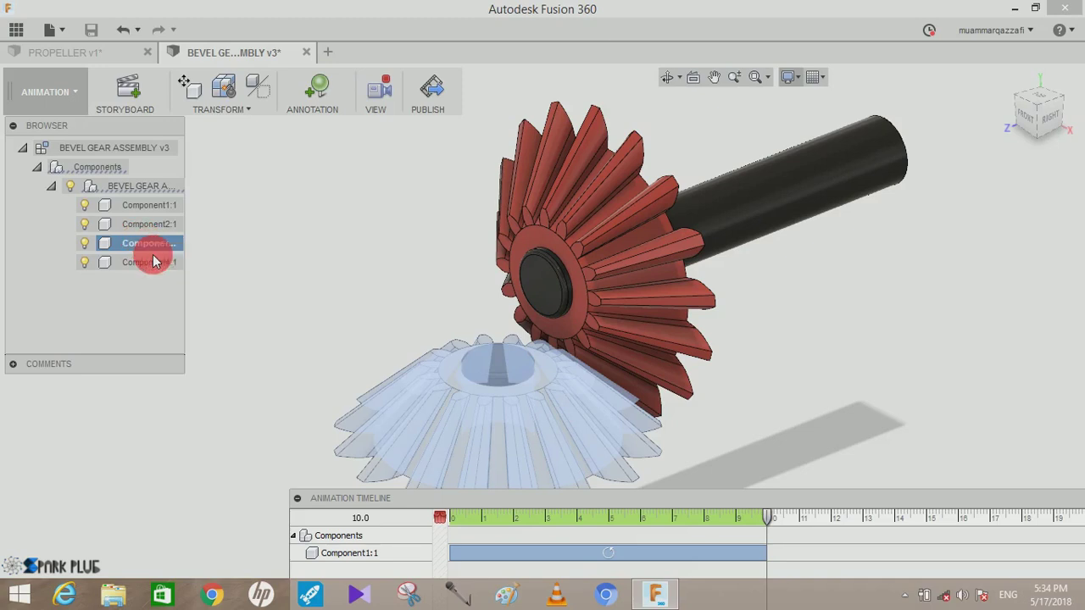
# Start a move with M and snap the pivot to the lower gear's centre.
pyautogui.press('m')
pyautogui.click(161, 201)
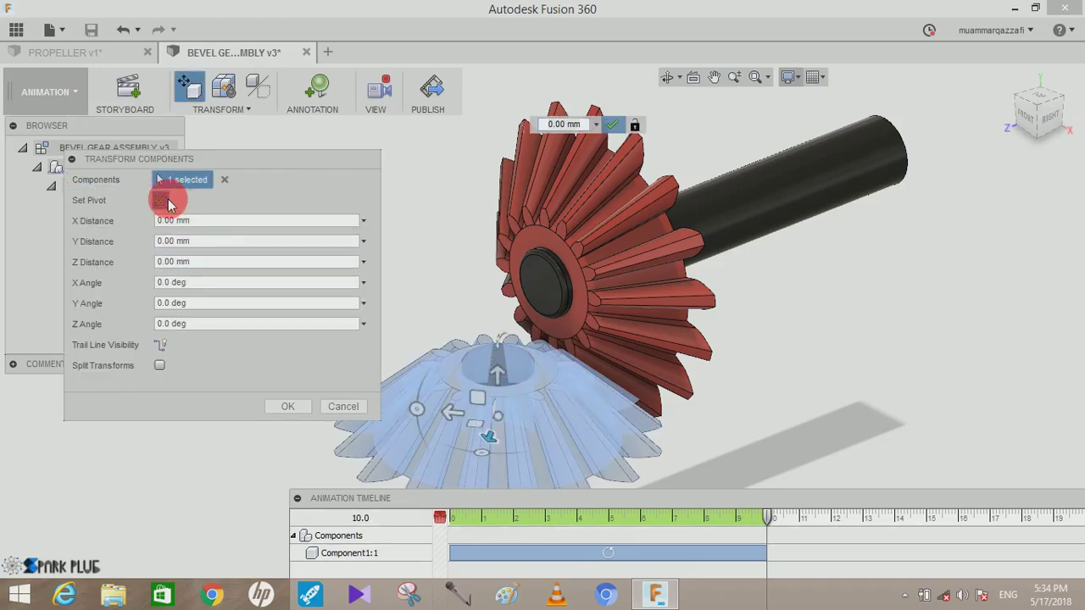
pyautogui.click(519, 356)
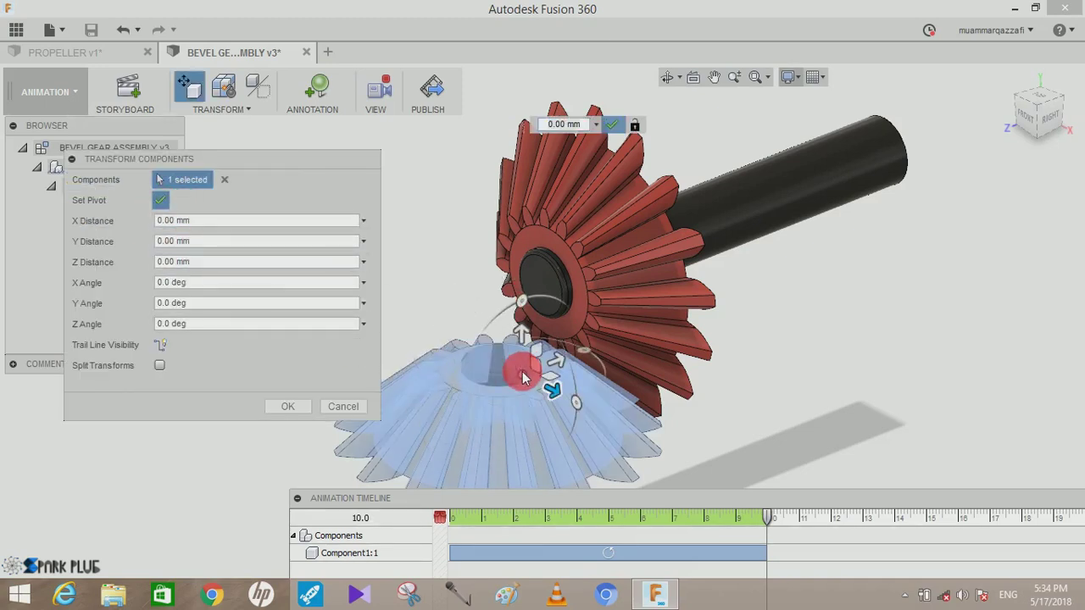
pyautogui.click(519, 375)
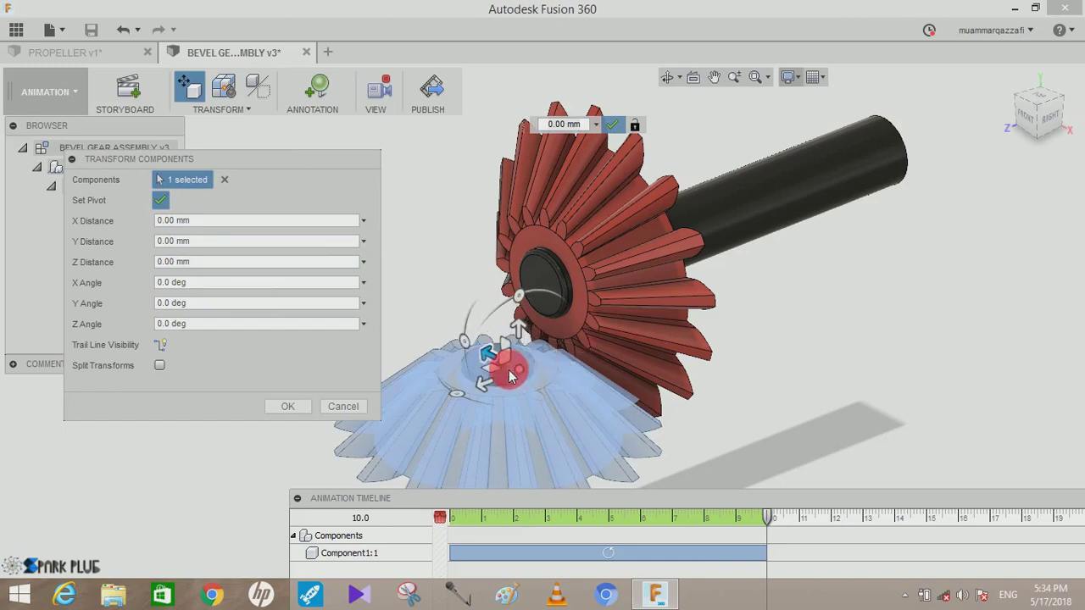
pyautogui.click(669, 413)
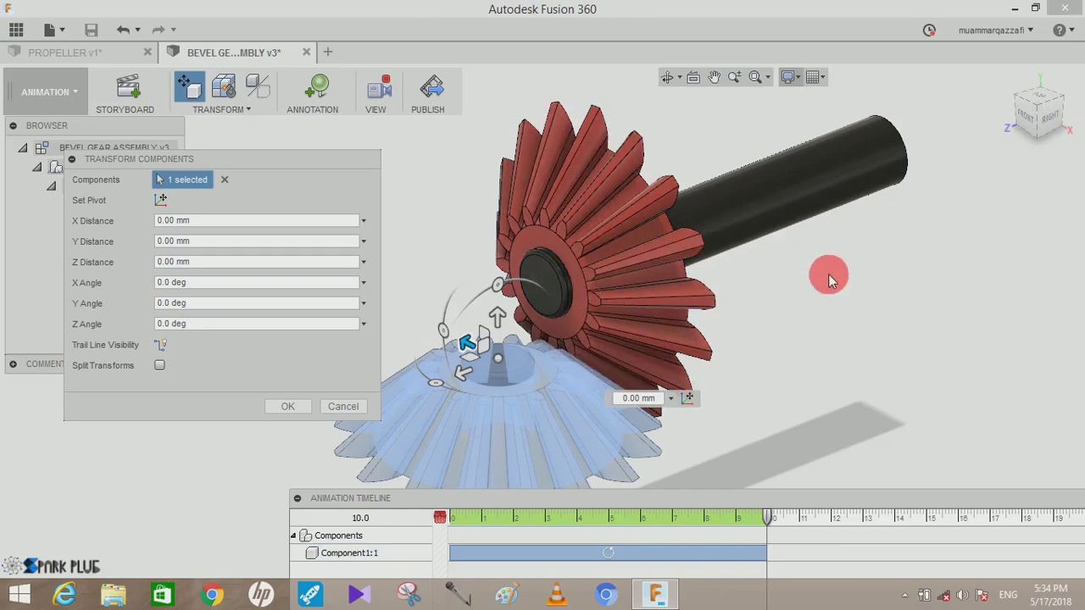
# Rotate the lower gear to a Z Angle of 800 degrees and confirm.
pyautogui.click(446, 396)
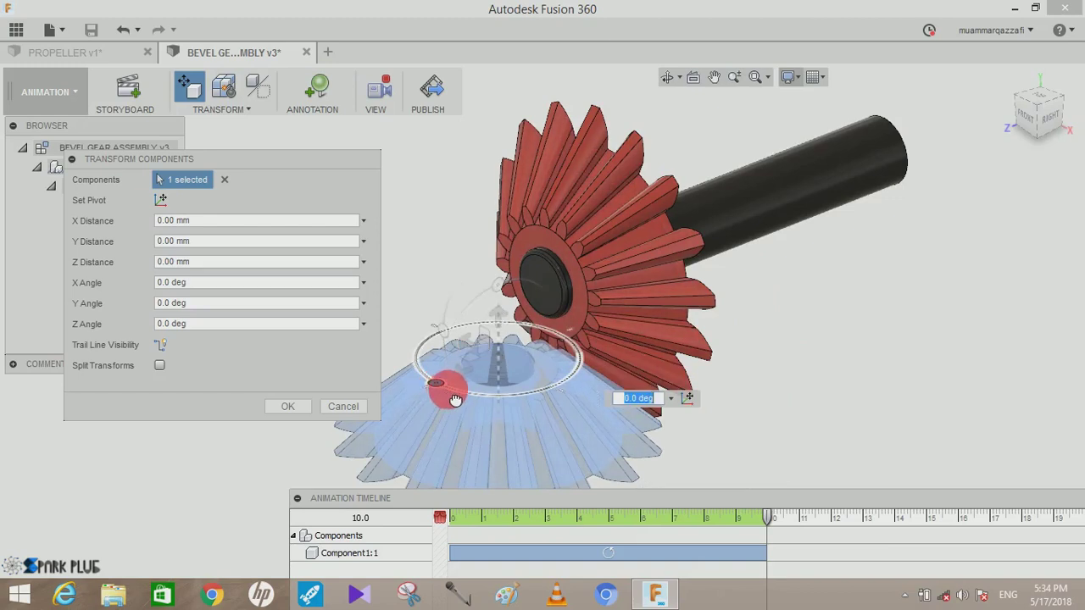
pyautogui.moveTo(455, 398); pyautogui.dragTo(487, 395)
pyautogui.click(189, 330)
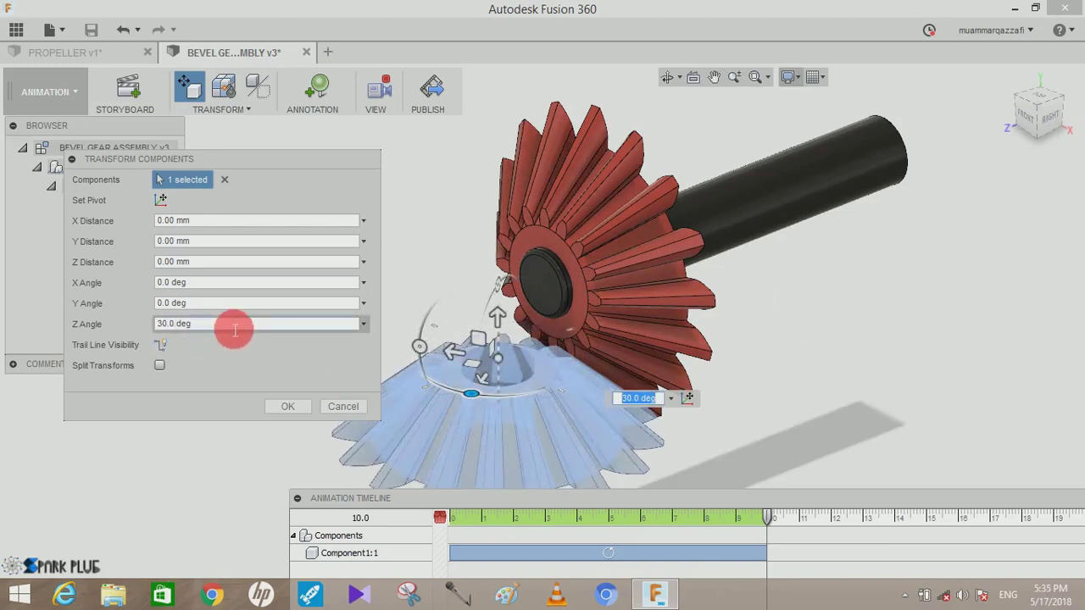
pyautogui.moveTo(234, 331); pyautogui.dragTo(115, 335)
pyautogui.write('8')
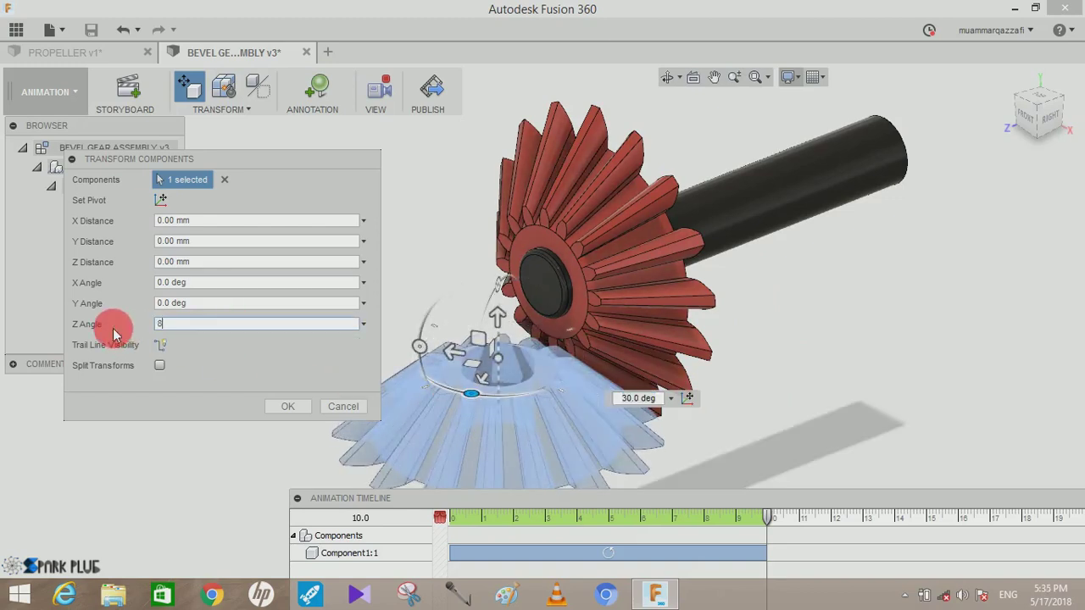
pyautogui.write('00')
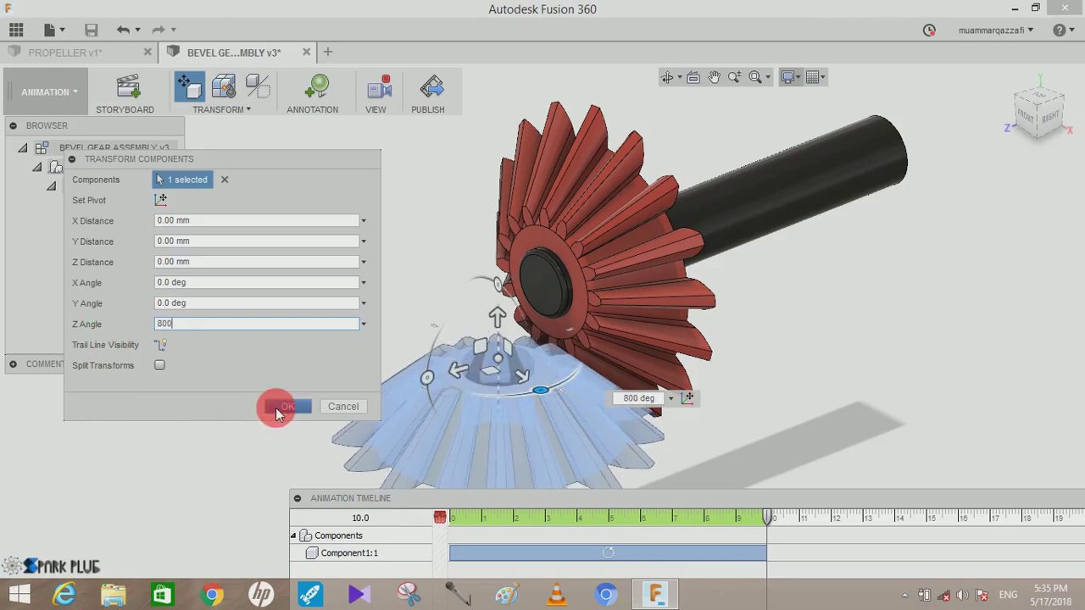
pyautogui.click(284, 406)
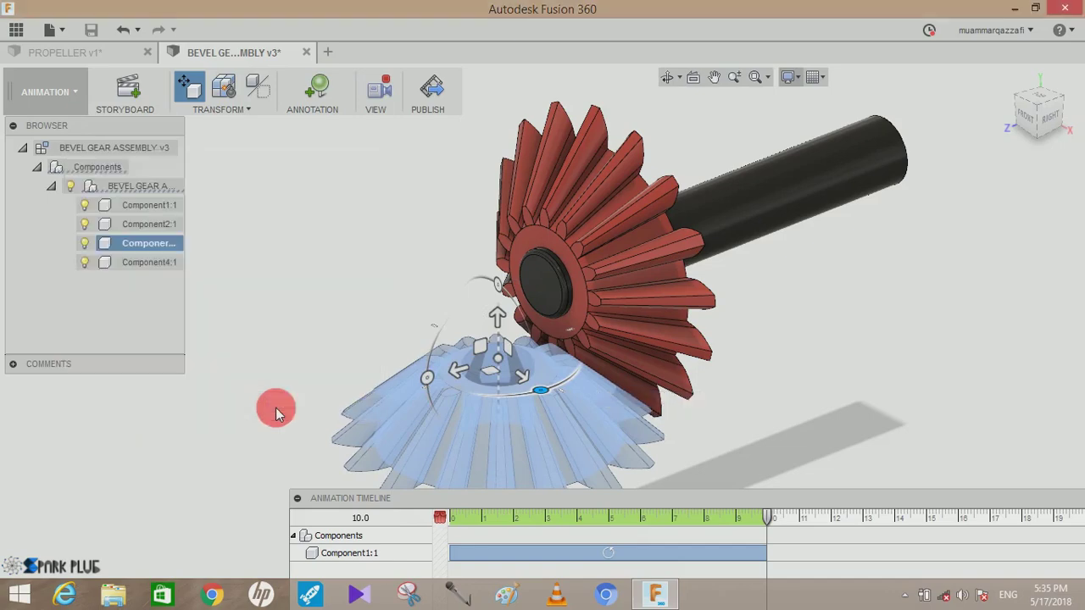
# Enlarge the Animation Timeline and orbit to a front view, recording a View action.
pyautogui.moveTo(653, 520); pyautogui.dragTo(788, 534)
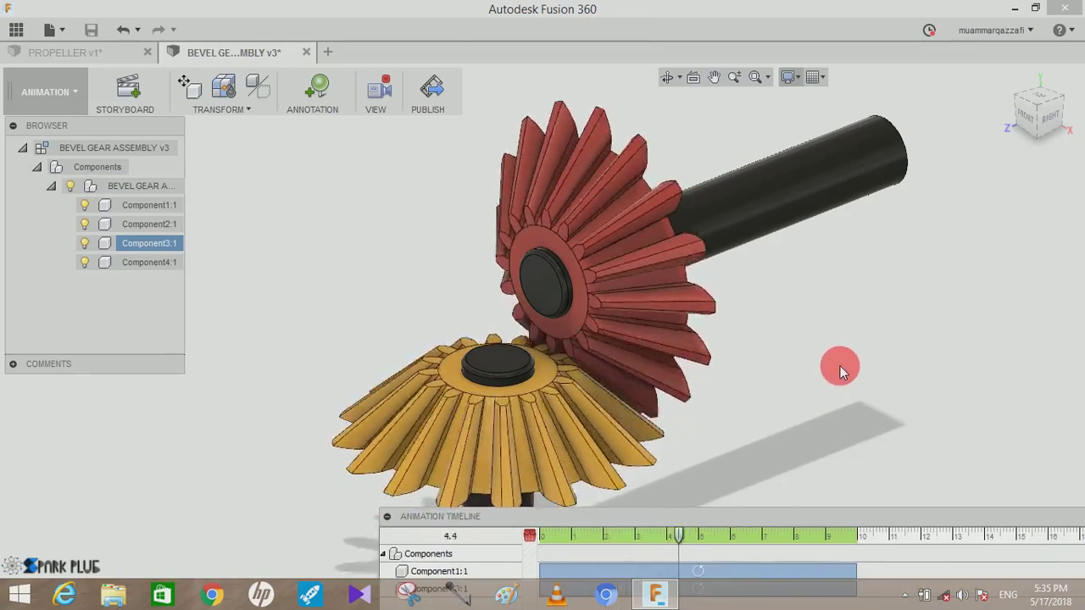
pyautogui.moveTo(801, 520); pyautogui.dragTo(782, 390)
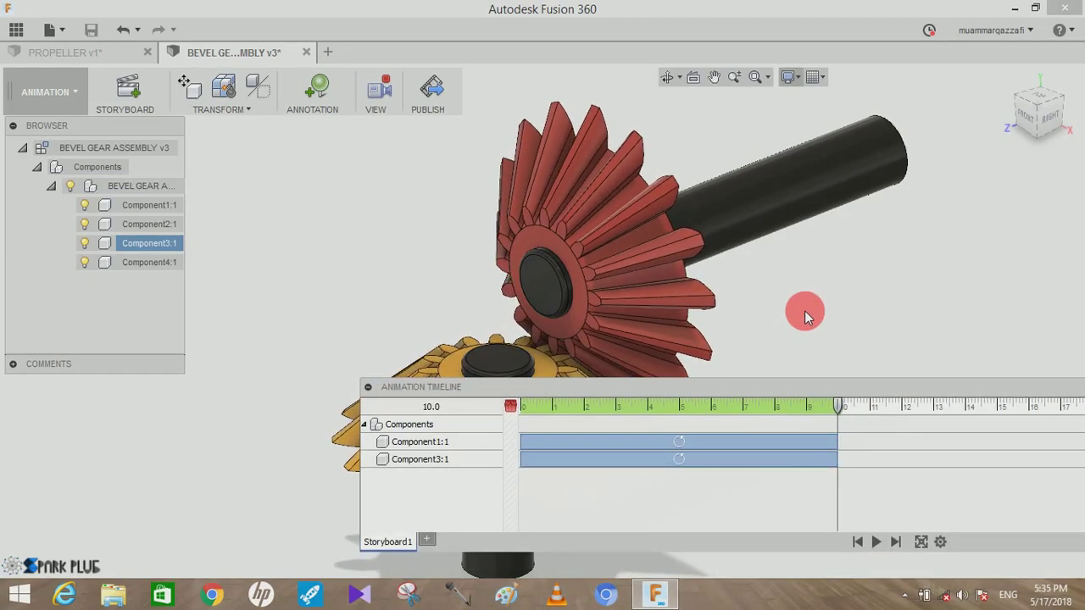
pyautogui.scroll(-3, 804, 310)
pyautogui.keyDown('shift'); pyautogui.moveTo(806, 316); pyautogui.dragTo(920, 334, button='middle'); pyautogui.keyUp('shift')
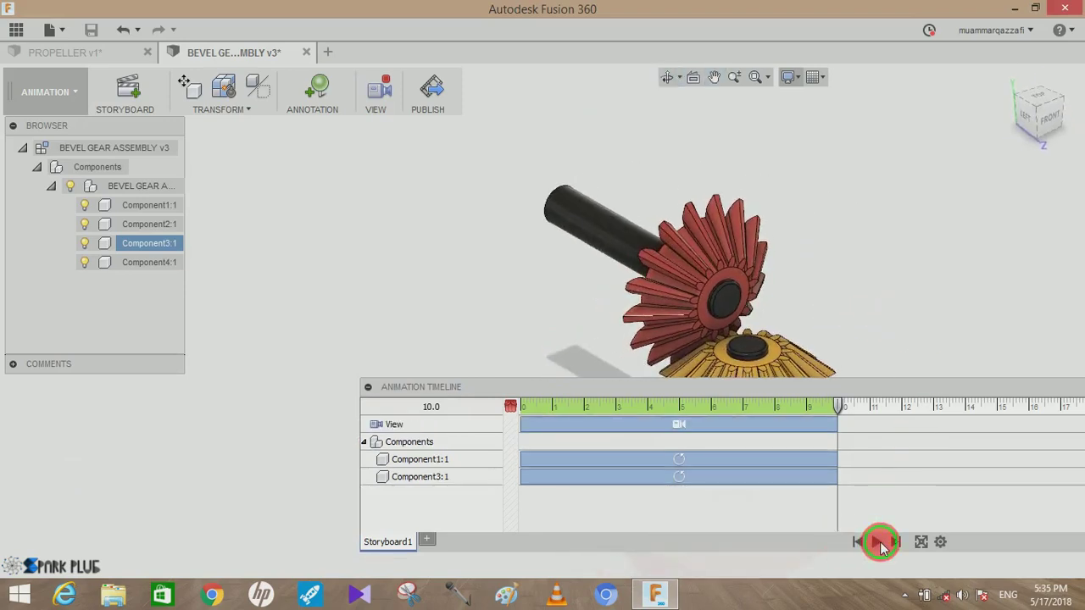
# Play the animation from the start and reposition the timeline panel.
pyautogui.click(880, 541)
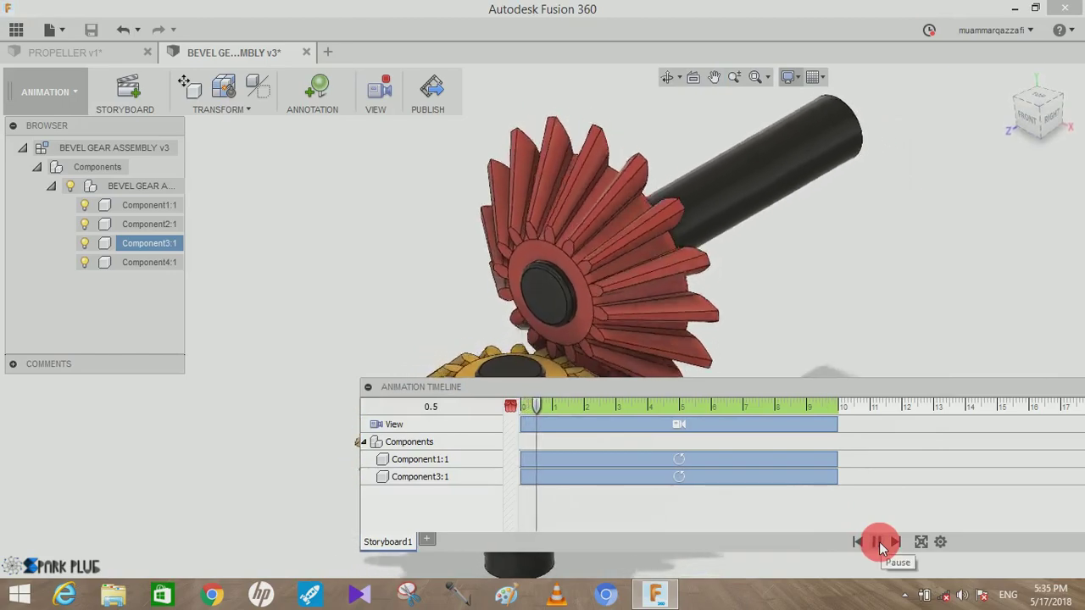
pyautogui.moveTo(788, 389); pyautogui.dragTo(815, 536)
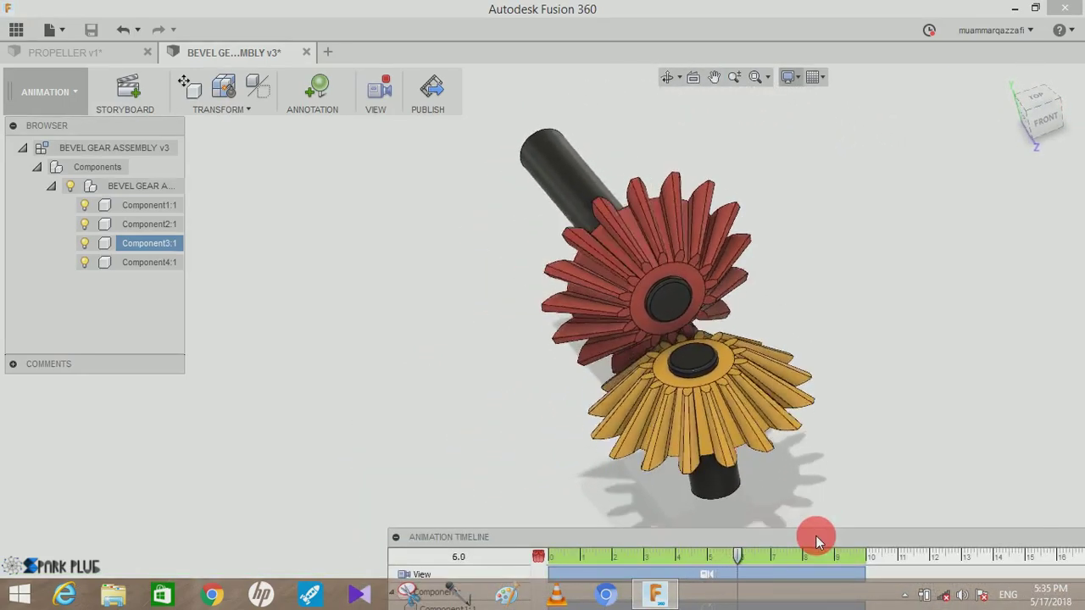
pyautogui.moveTo(815, 536); pyautogui.dragTo(787, 496)
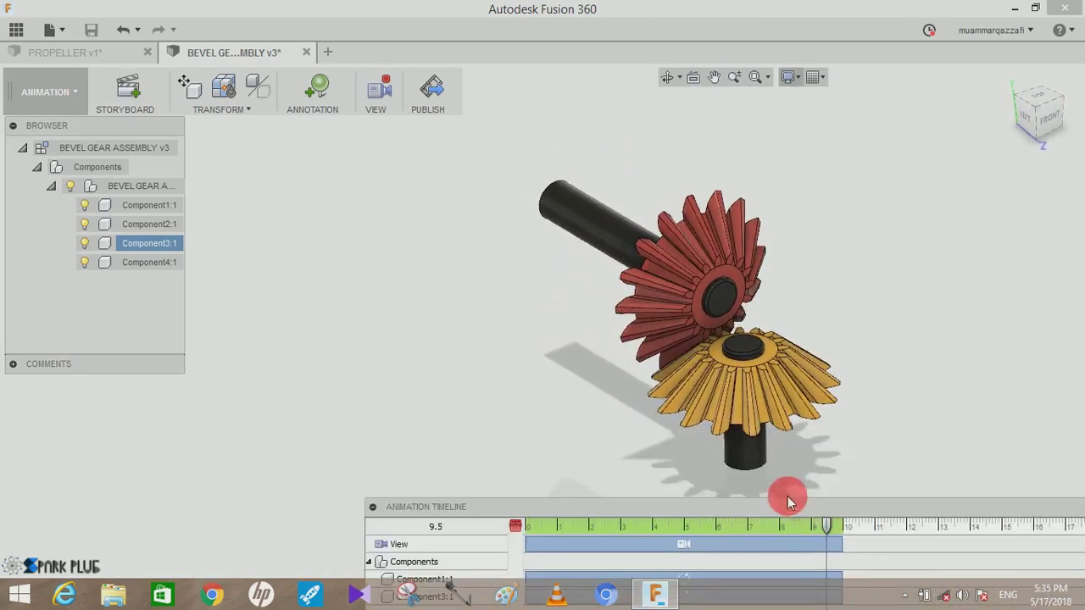
# Publish the storyboard as a 1920 x 1080 (16:9) AVI saved to the computer.
pyautogui.click(430, 90)
pyautogui.click(534, 276)
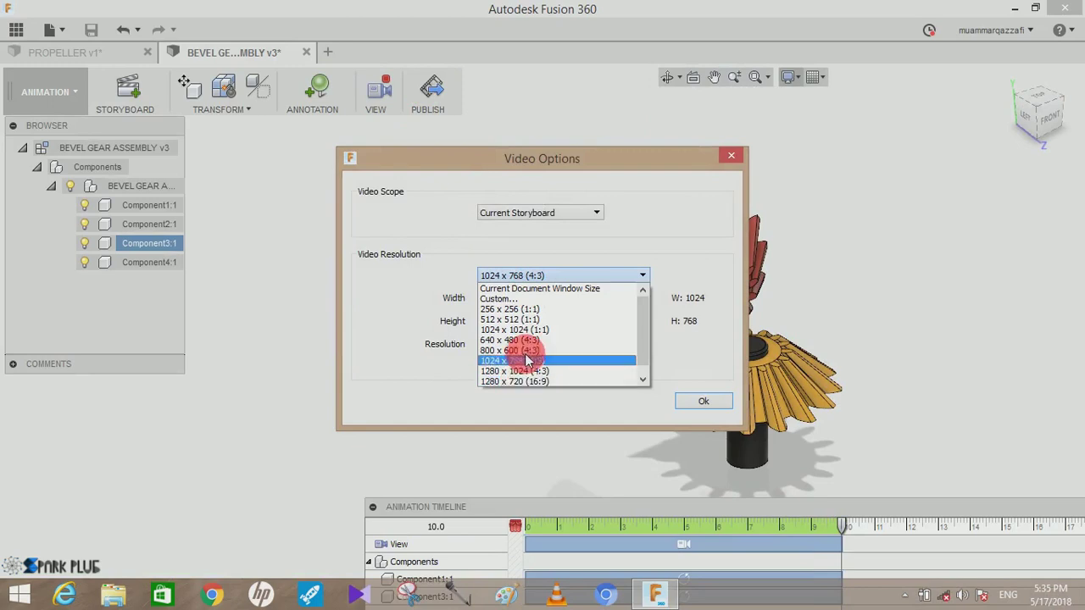
pyautogui.click(644, 404)
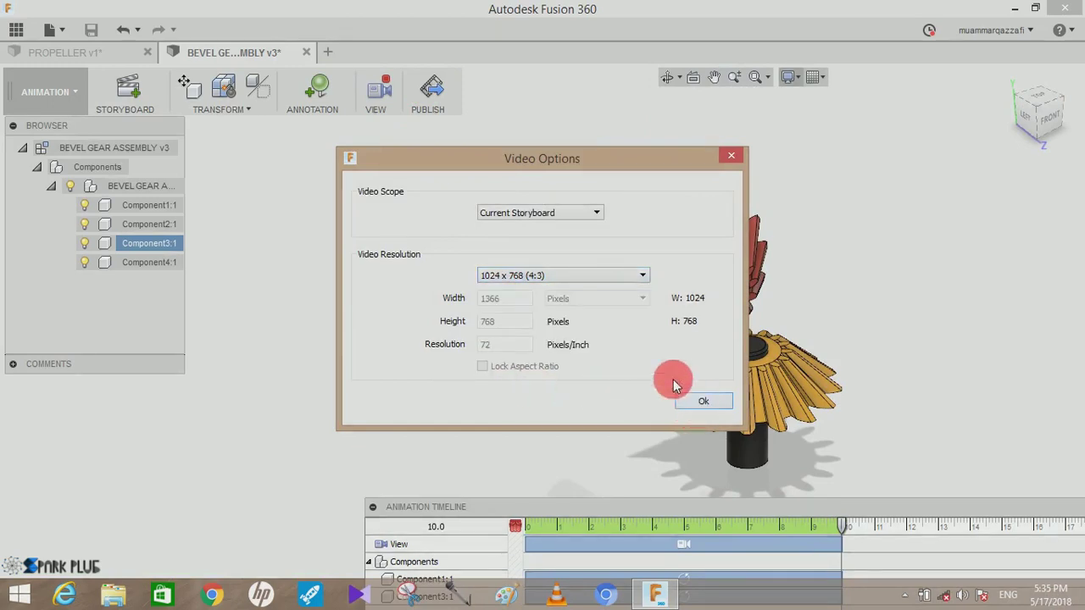
pyautogui.click(515, 279)
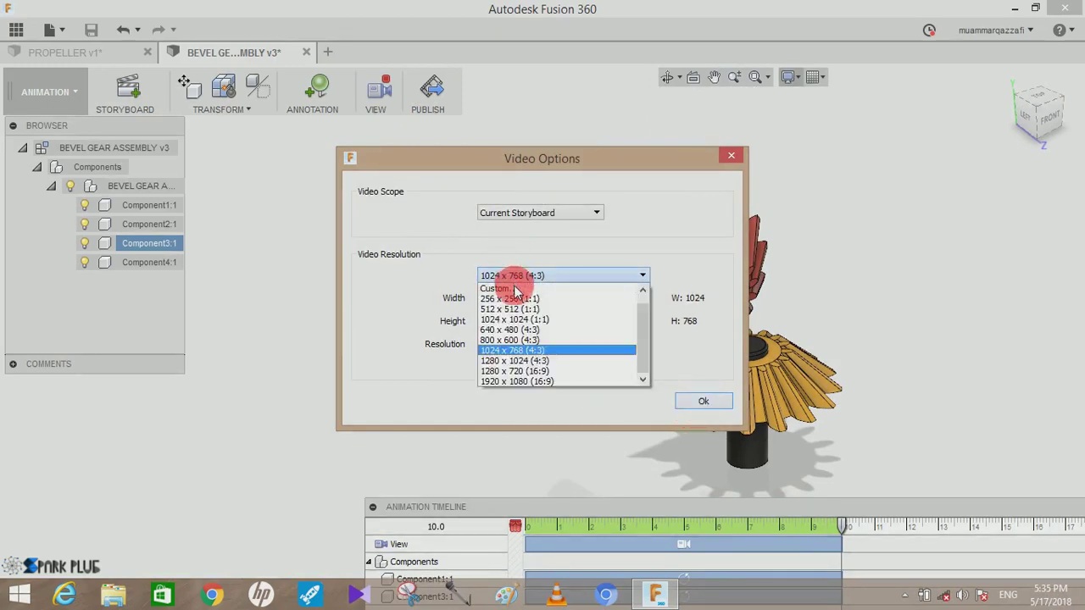
pyautogui.click(516, 382)
pyautogui.click(700, 401)
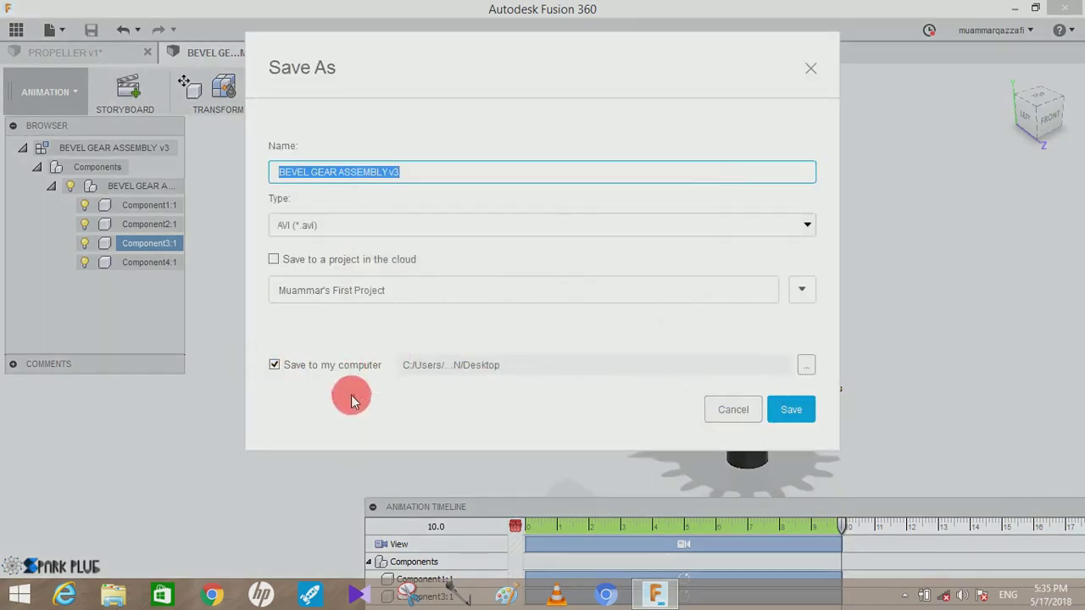
pyautogui.click(792, 409)
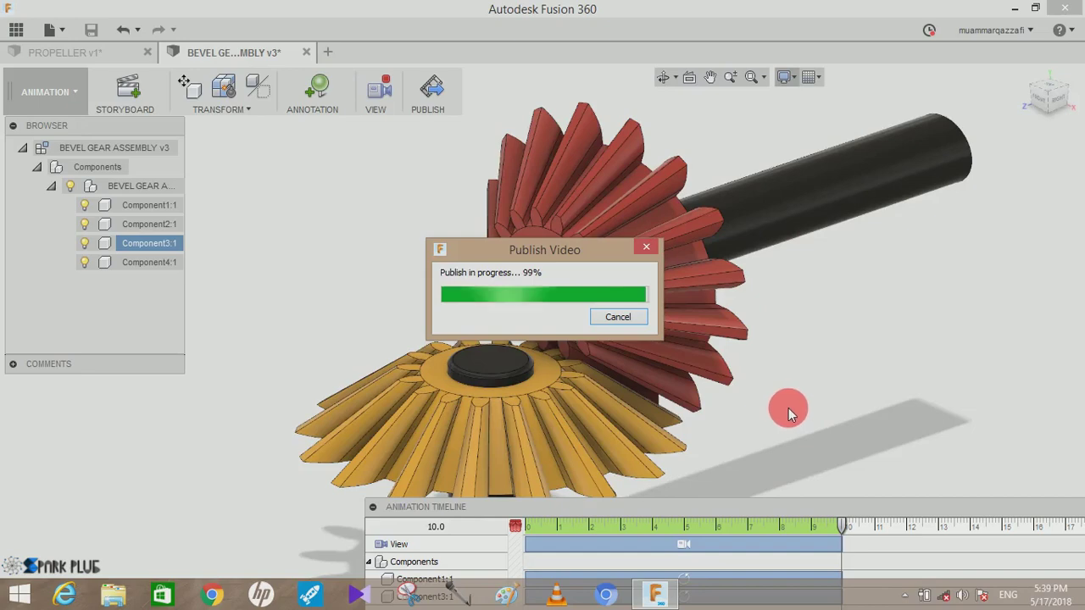
# Open BEVEL GEAR ASSEMBLY v3.avi from the desktop in VLC.
pyautogui.click(1014, 9)
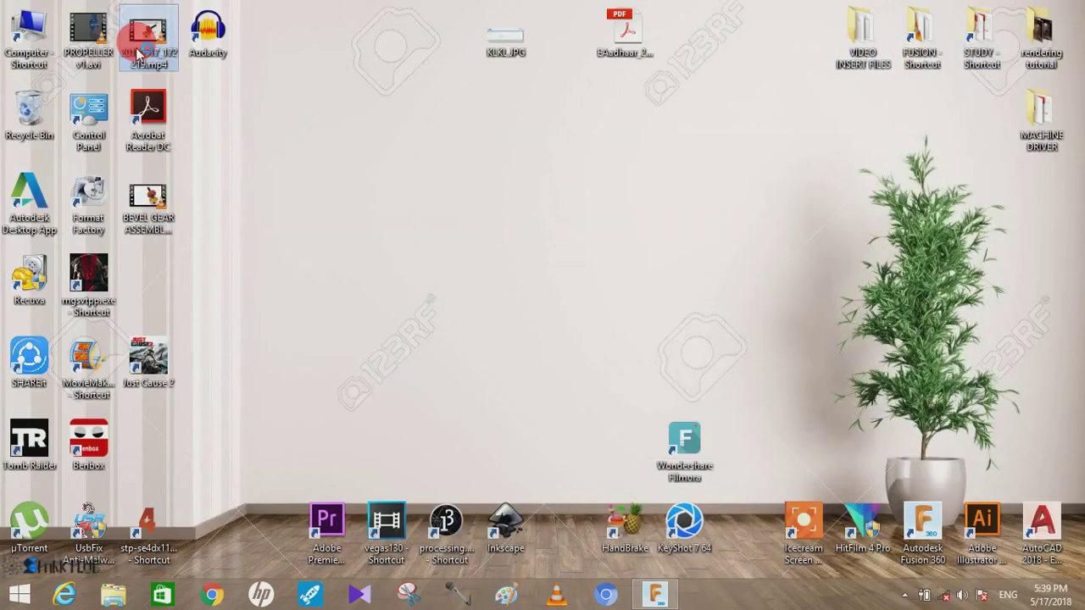
pyautogui.doubleClick(138, 53)
pyautogui.click(1065, 11)
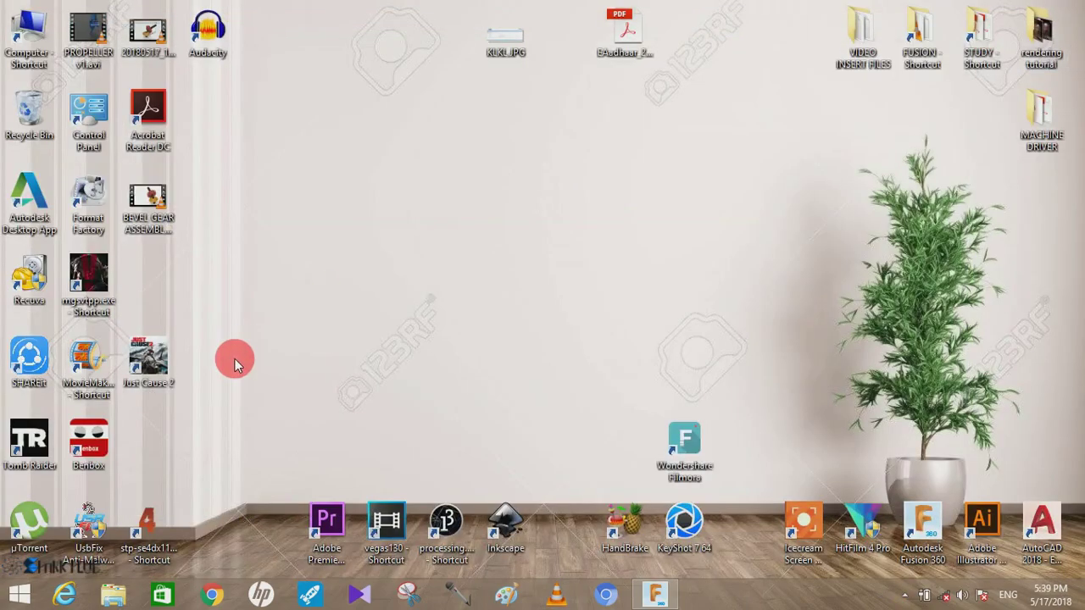
pyautogui.doubleClick(151, 217)
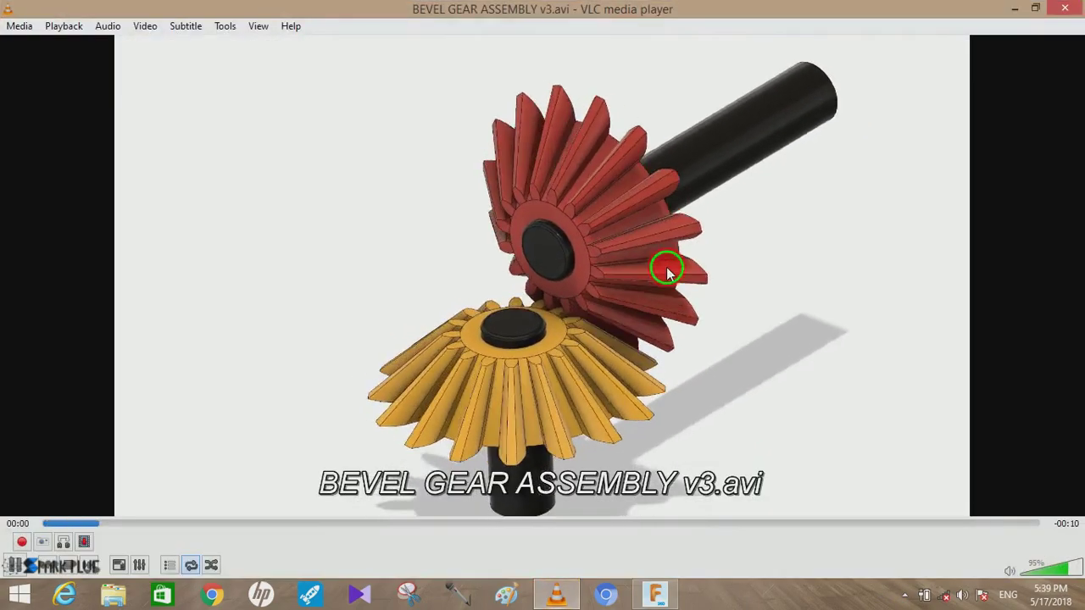
# Switch VLC to full screen to watch BEVEL GEAR ASSEMBLY v3.avi.
pyautogui.doubleClick(669, 271)
pyautogui.scroll(2, 674, 285)
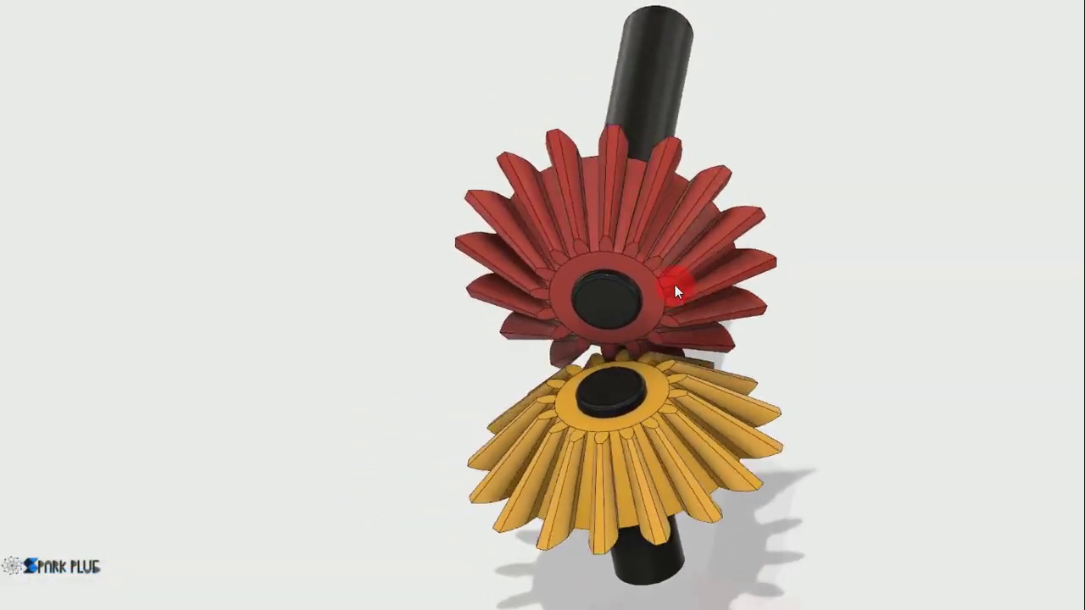